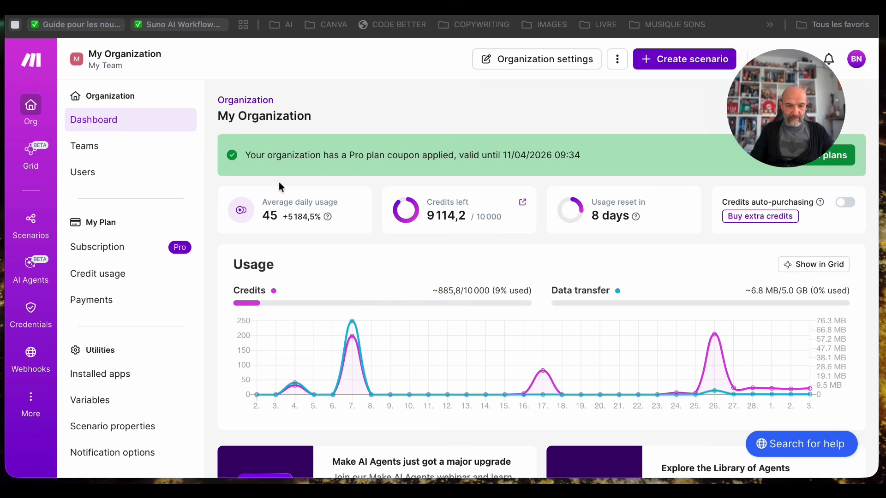
# - Open the AGENT CONVERSATIONNEL scenario from the scenario list in the diagram editor
pyautogui.click(32, 224)
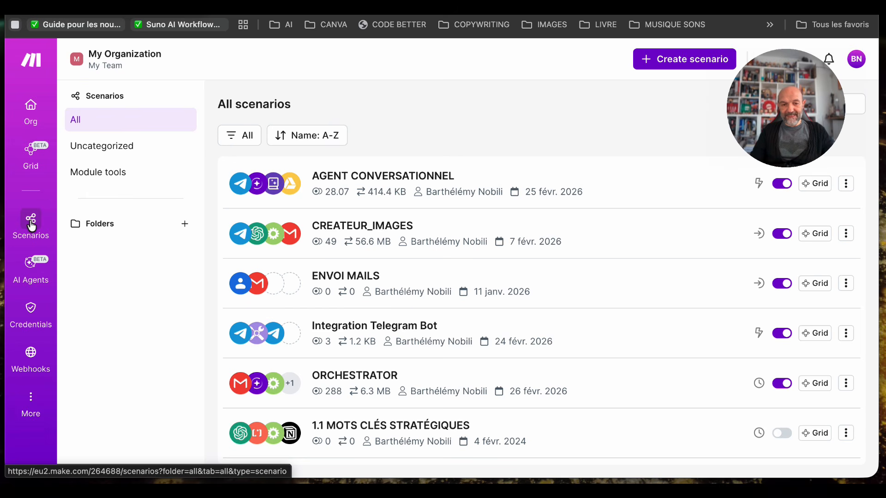
pyautogui.click(387, 180)
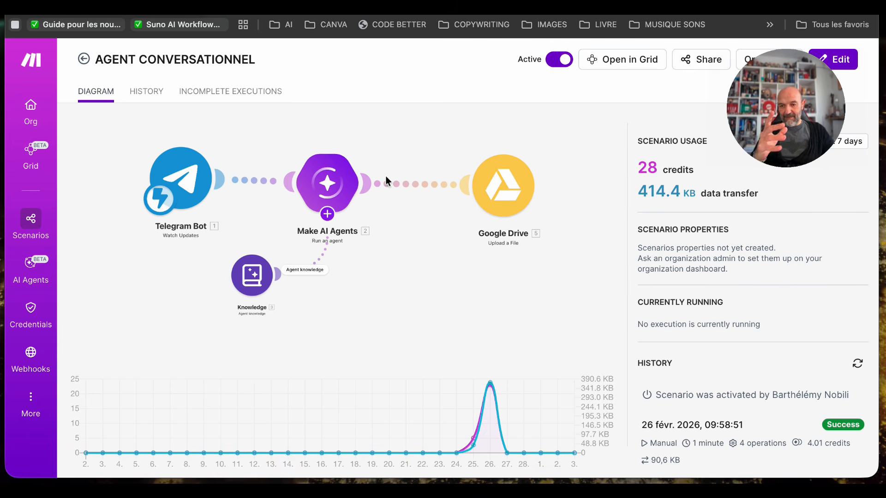
pyautogui.click(380, 273)
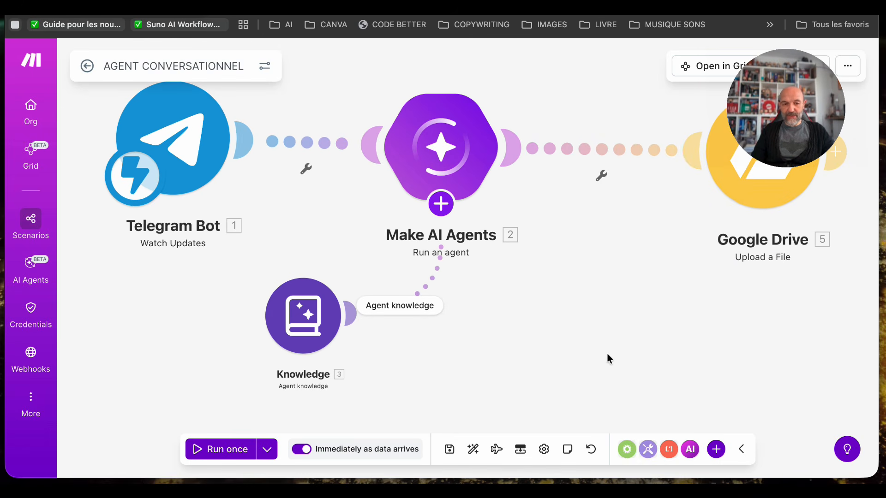
# - Move the Telegram Bot module slightly closer to Make AI Agents and check its webhook settings without changing them
pyautogui.moveTo(177, 131); pyautogui.dragTo(185, 166)
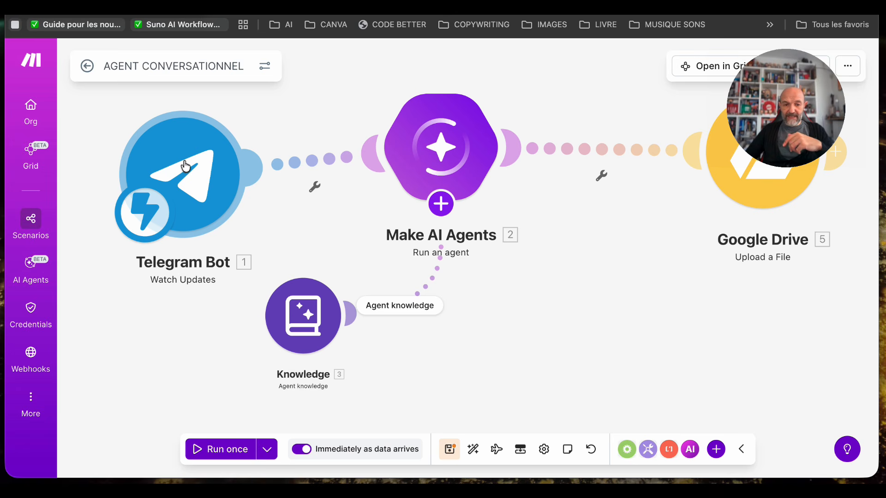
pyautogui.moveTo(191, 174); pyautogui.dragTo(189, 150)
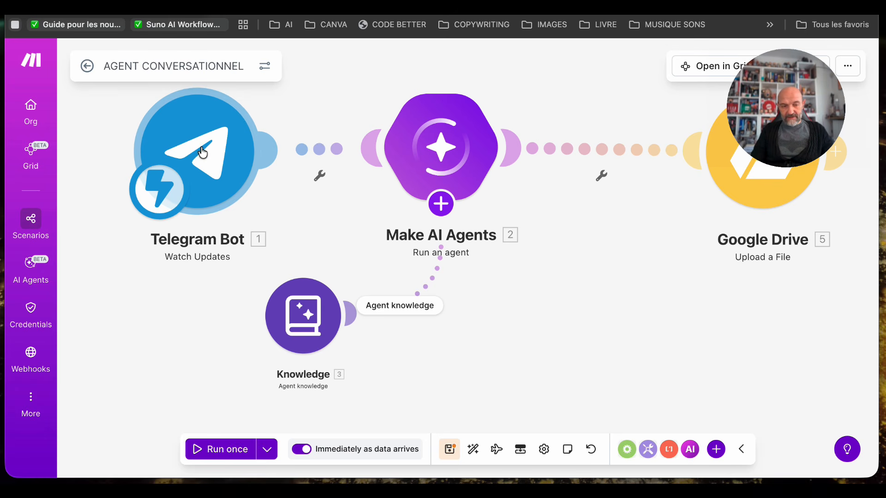
pyautogui.click(202, 153)
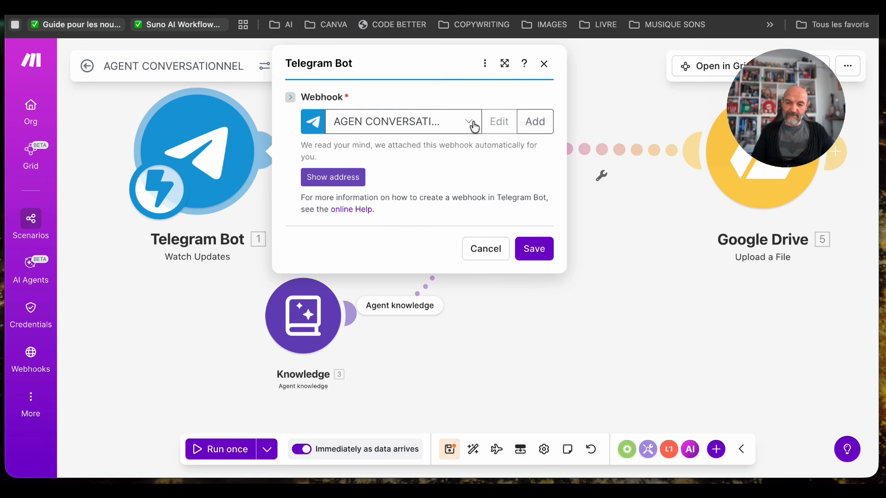
pyautogui.click(583, 323)
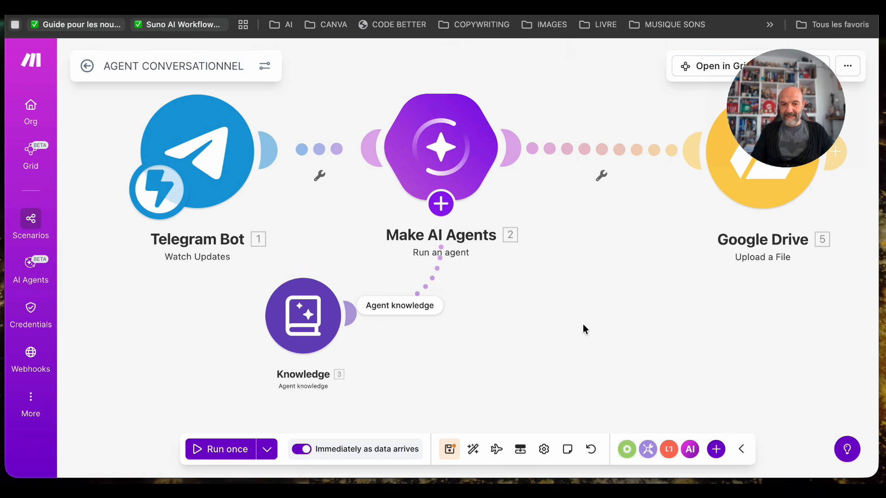
# - Move the Make AI Agents module slightly toward Google Drive and view the additions it offers beneath it
pyautogui.moveTo(452, 147); pyautogui.dragTo(471, 154)
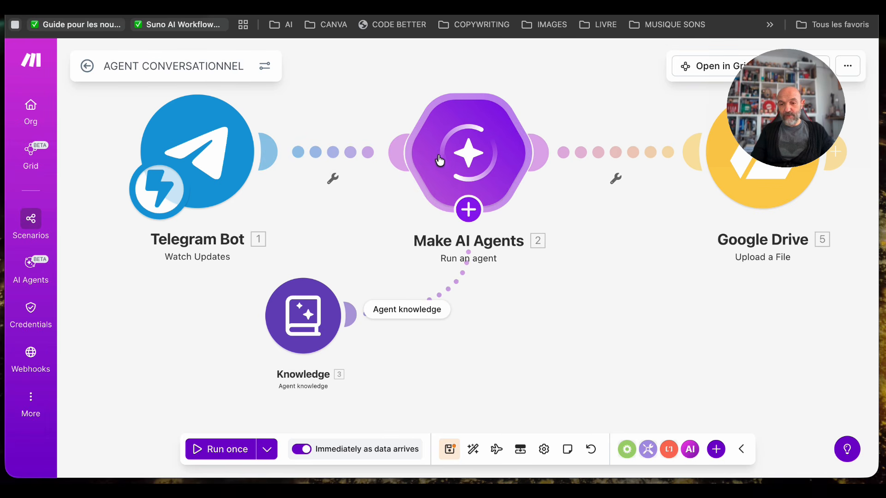
pyautogui.moveTo(446, 163)
pyautogui.mouseDown()
pyautogui.moveTo(462, 152)
pyautogui.moveTo(427, 162)
pyautogui.moveTo(437, 154)
pyautogui.mouseUp()
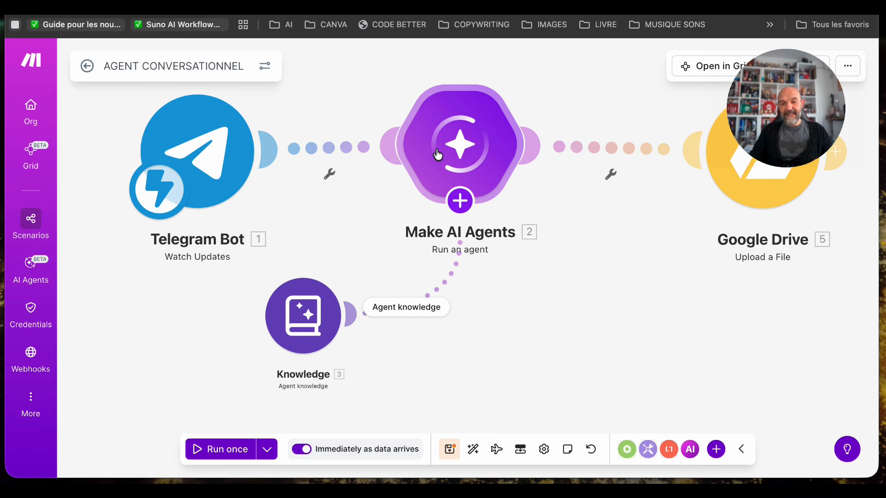
pyautogui.click(459, 206)
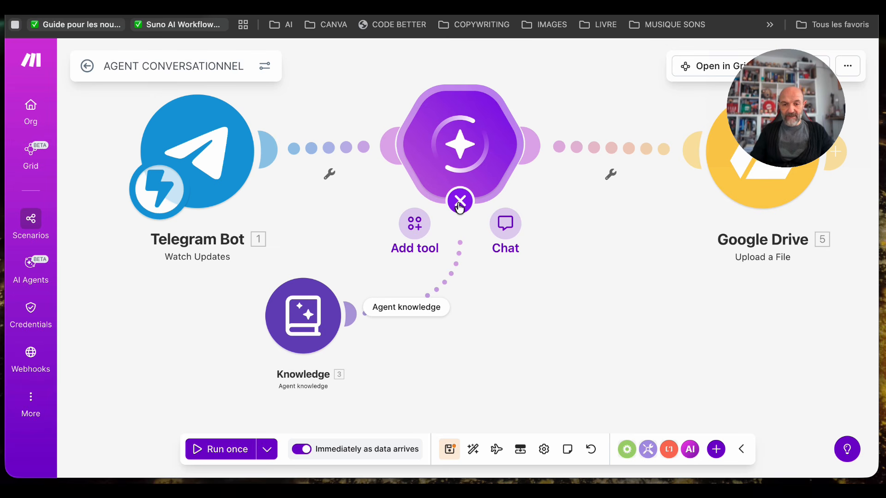
pyautogui.click(460, 207)
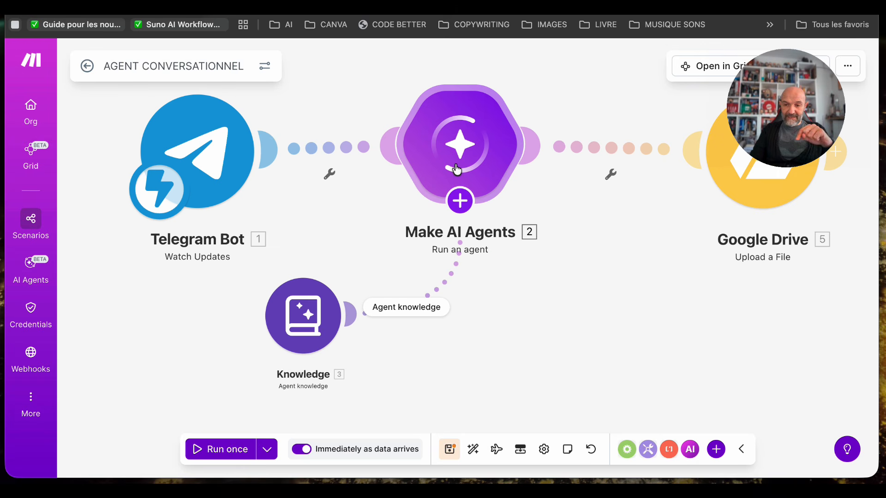
pyautogui.click(459, 200)
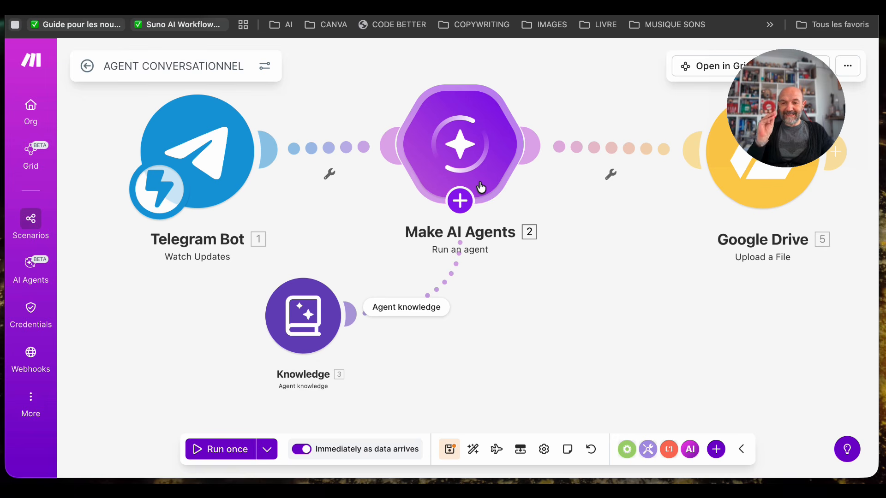
pyautogui.moveTo(452, 228)
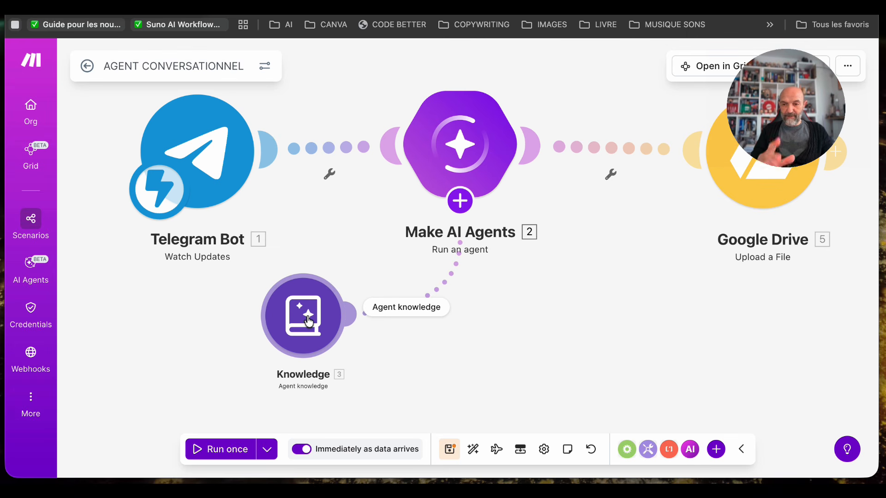
# - Inspect the knowledge files attached to the Knowledge module and shift that module slightly downward
pyautogui.moveTo(216, 178); pyautogui.dragTo(212, 170)
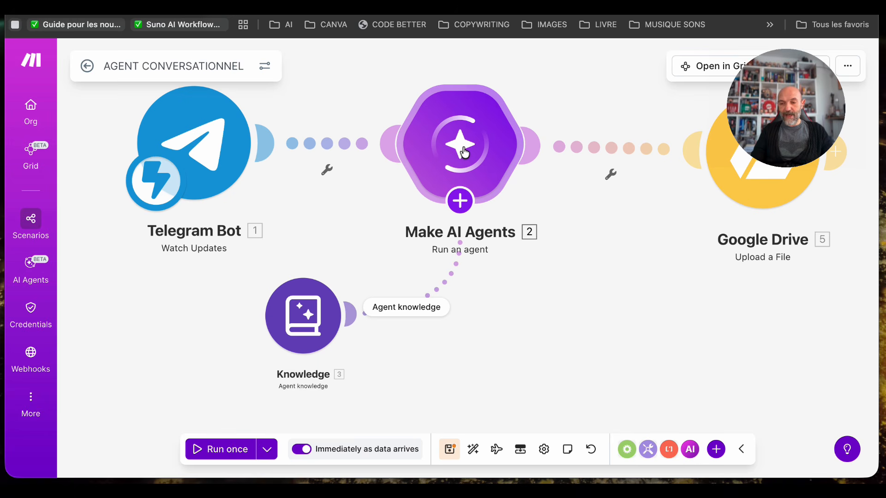
pyautogui.click(305, 319)
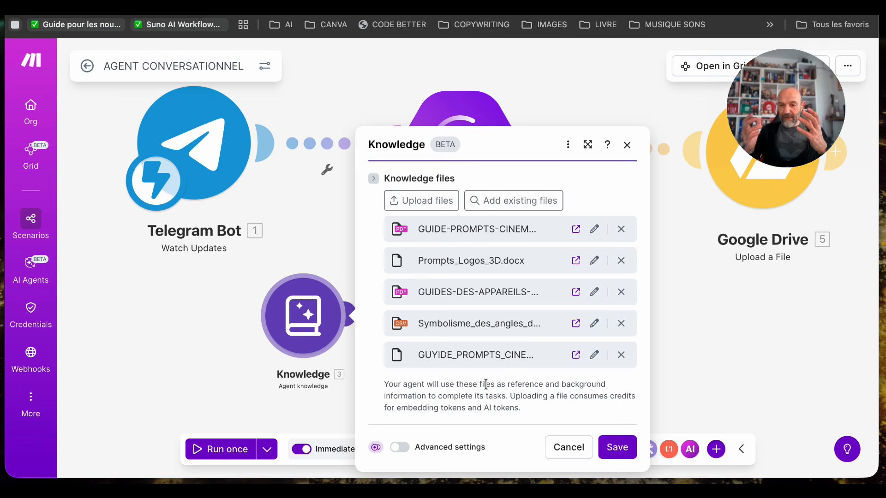
pyautogui.moveTo(317, 322); pyautogui.dragTo(319, 330)
pyautogui.click(324, 222)
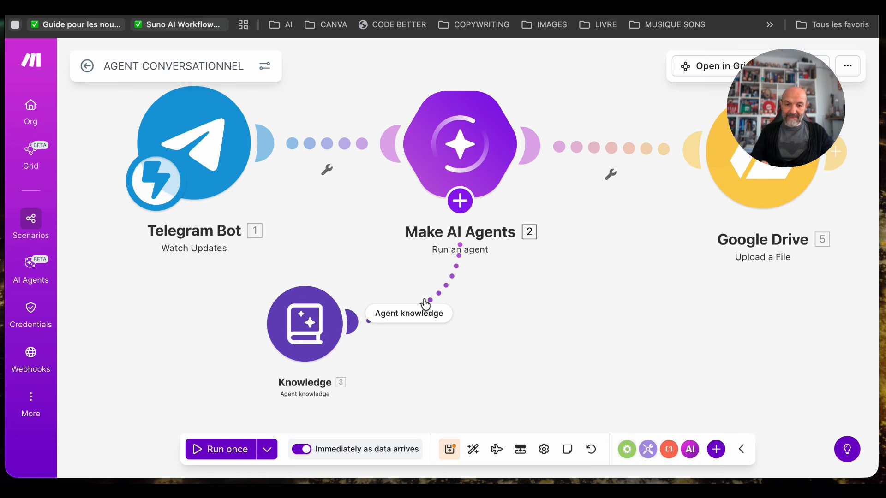
# - Examine the Make AI Agents module's connection, model and the HTML page design rules in its instructions, down to the subject variable
pyautogui.click(464, 144)
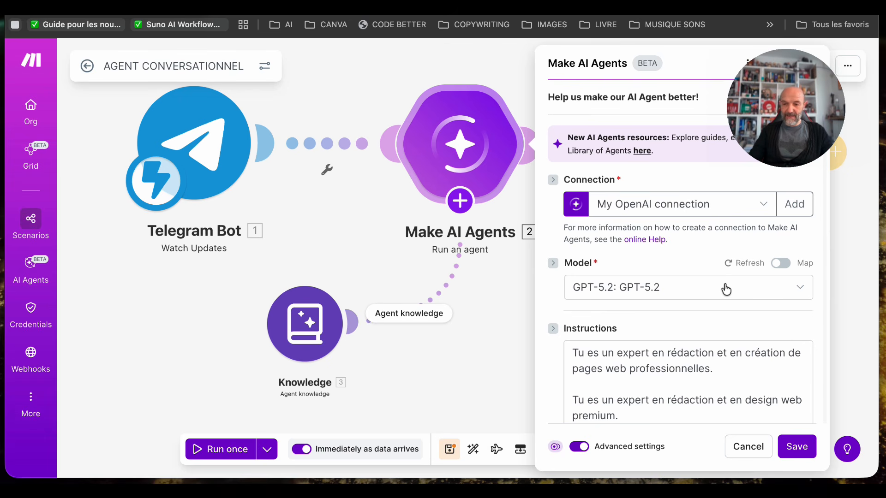
pyautogui.scroll(-2, 701, 305)
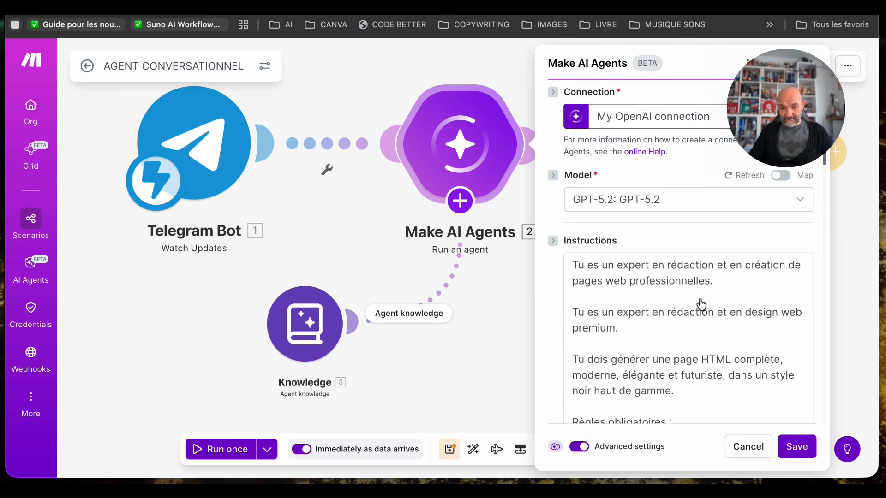
pyautogui.scroll(-1, 700, 305)
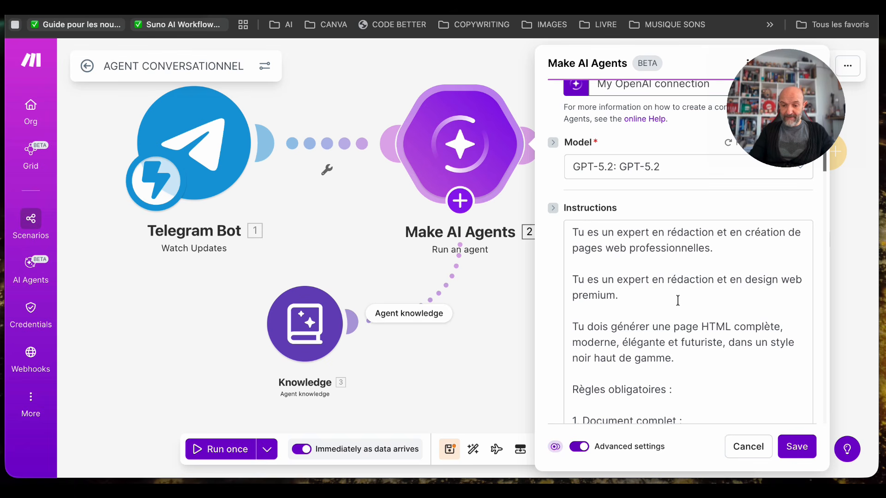
pyautogui.scroll(-3, 677, 300)
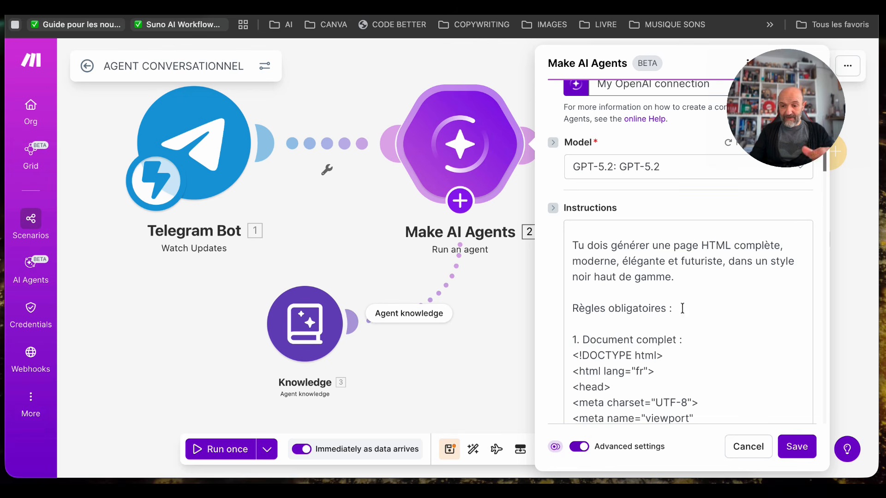
pyautogui.scroll(-5, 713, 358)
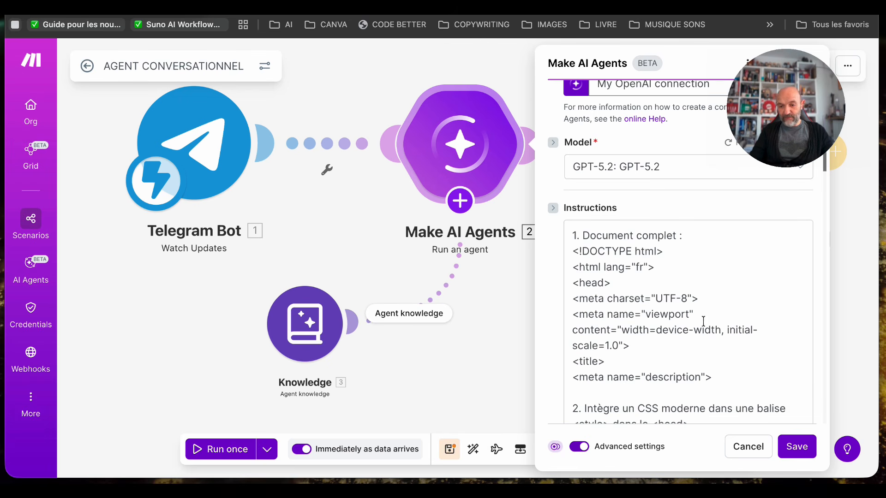
pyautogui.scroll(-7, 662, 366)
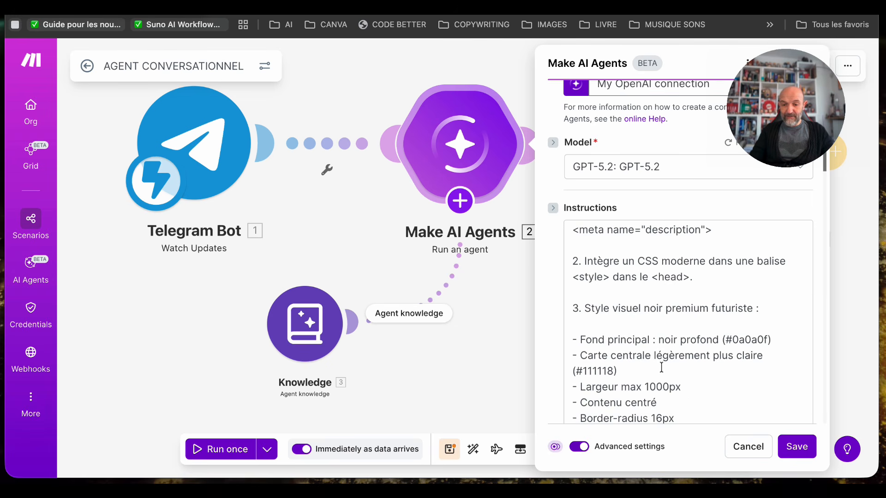
pyautogui.scroll(-2, 661, 367)
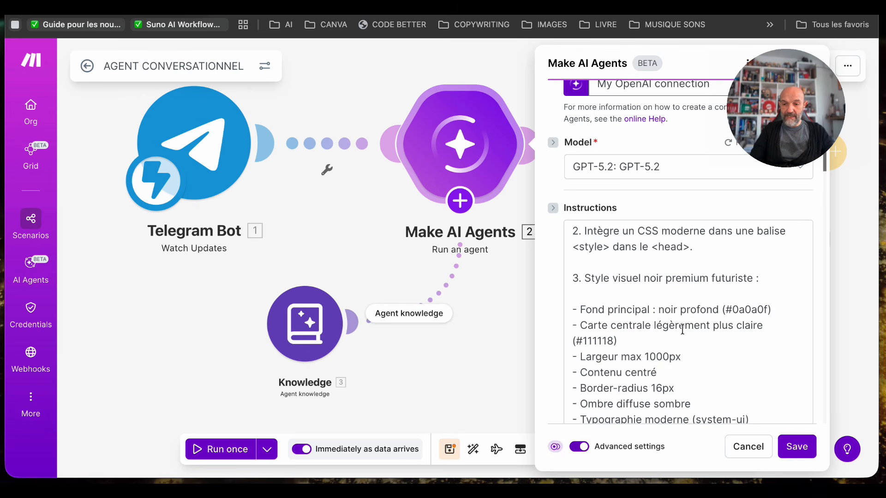
pyautogui.scroll(-3, 688, 325)
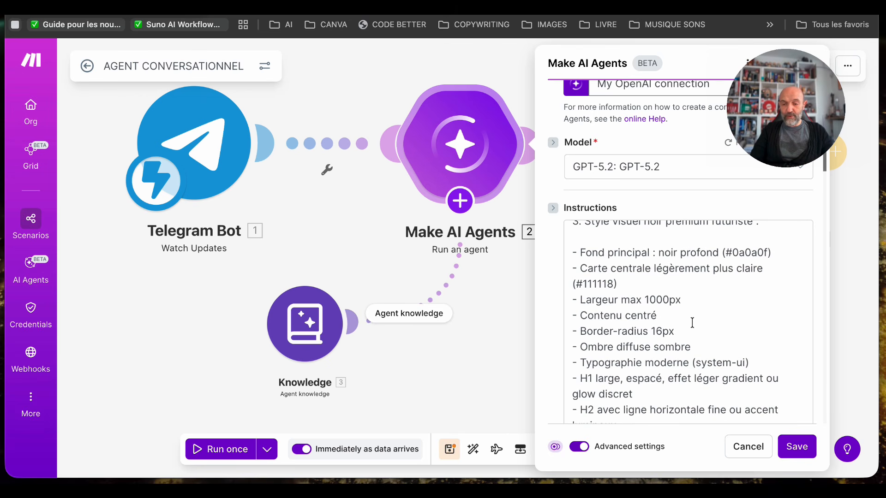
pyautogui.scroll(-1, 692, 323)
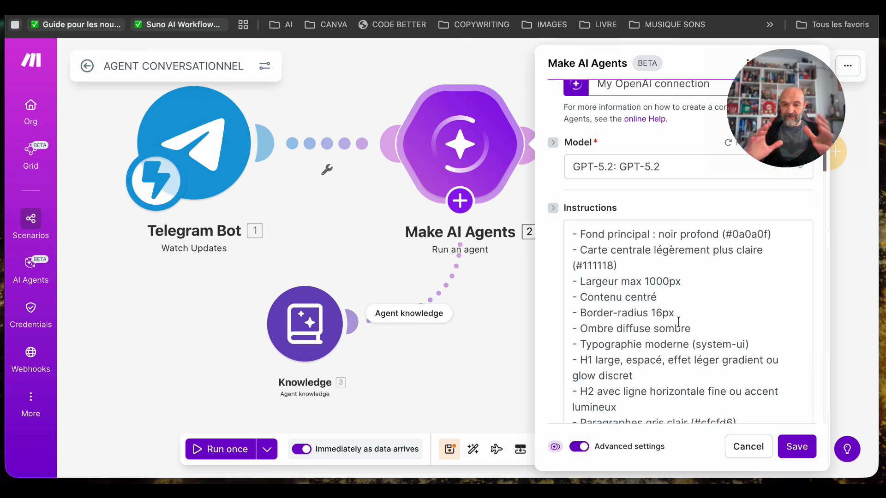
pyautogui.scroll(-6, 678, 321)
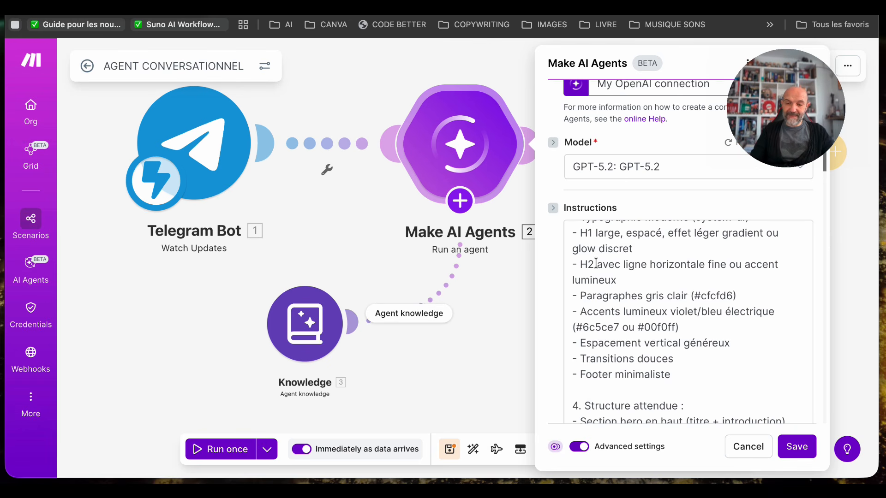
pyautogui.scroll(-5, 689, 338)
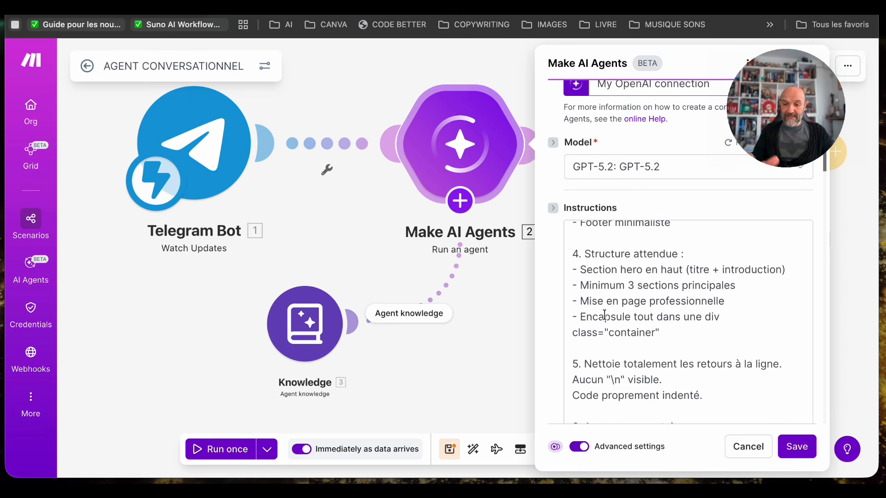
pyautogui.scroll(-3, 686, 332)
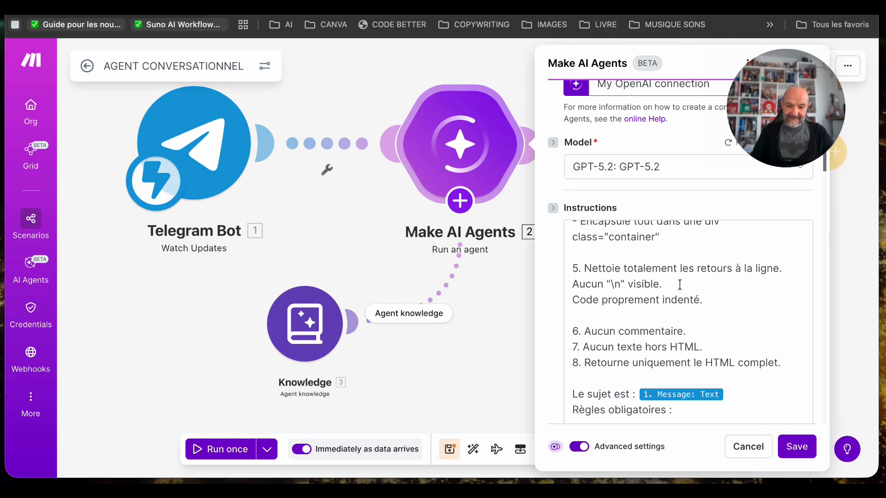
pyautogui.scroll(-2, 697, 329)
pyautogui.scroll(-1, 697, 329)
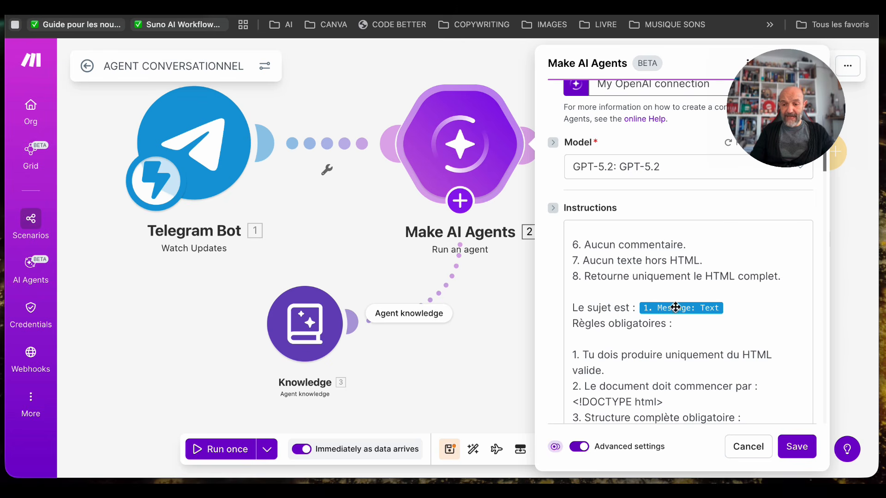
# - Read the rest of the Make AI Agents instructions, from the mandatory HTML structure and layout rules to the knowledge base rules
pyautogui.click(728, 309)
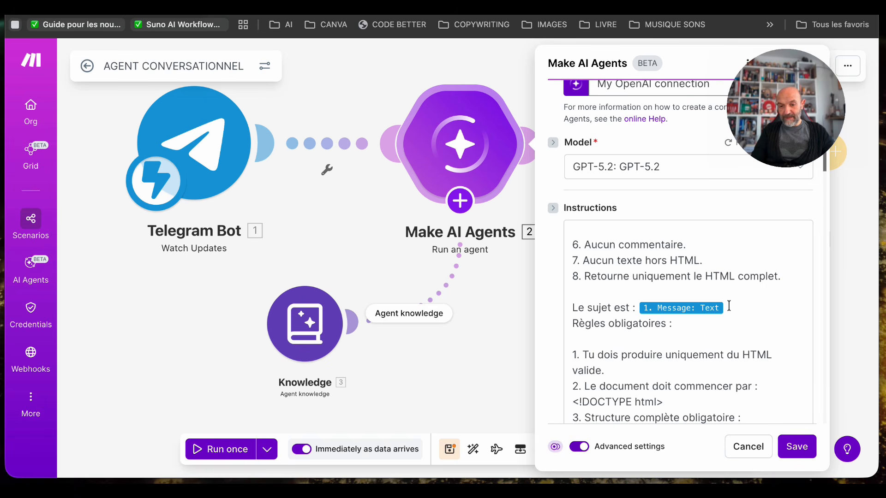
pyautogui.scroll(-2, 621, 334)
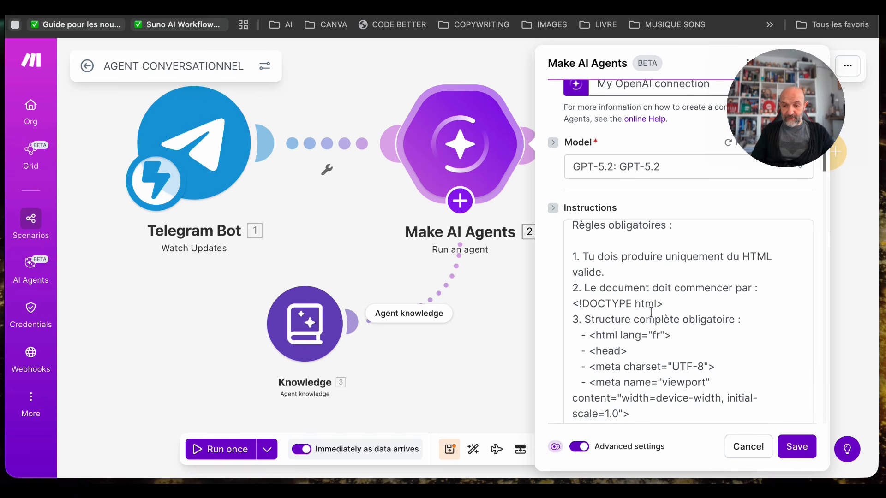
pyautogui.scroll(-1, 650, 312)
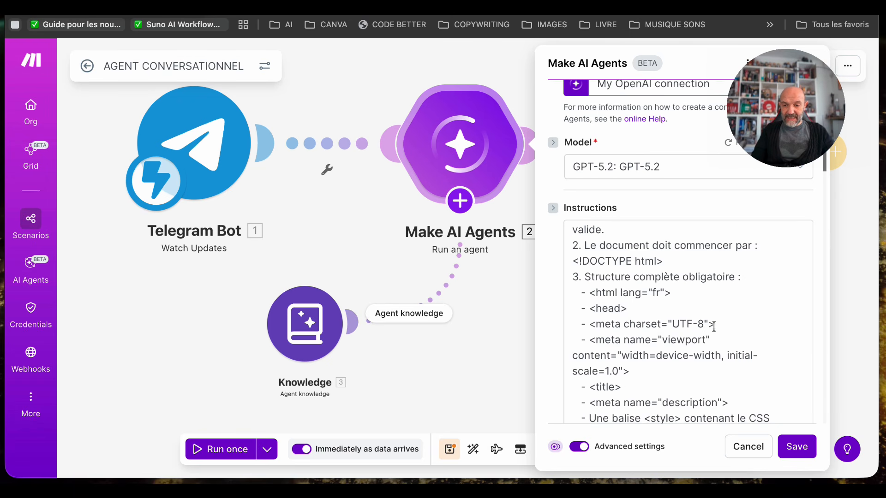
pyautogui.scroll(-5, 672, 342)
pyautogui.scroll(-1, 672, 345)
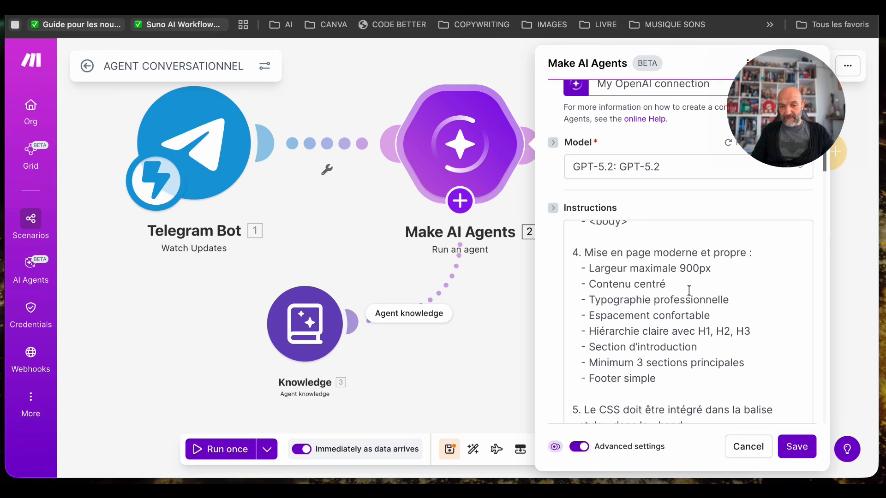
pyautogui.scroll(-5, 670, 349)
pyautogui.scroll(-2, 670, 349)
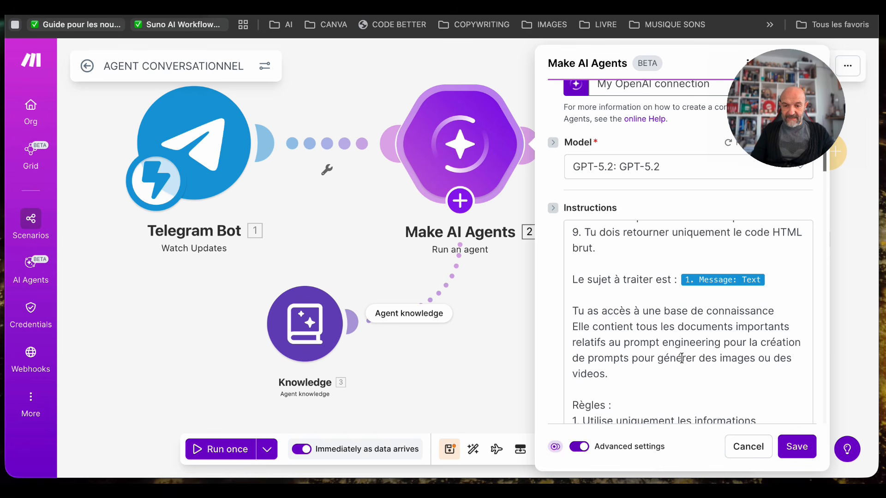
pyautogui.scroll(-1, 681, 357)
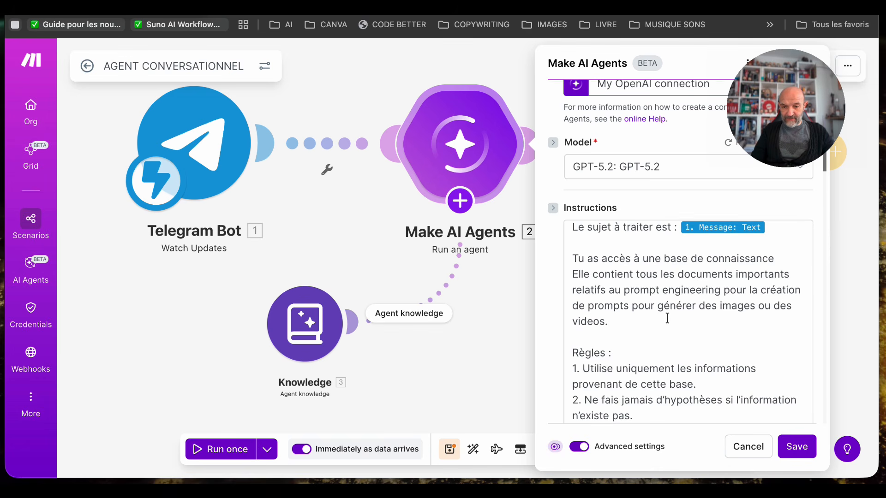
pyautogui.scroll(-1, 635, 267)
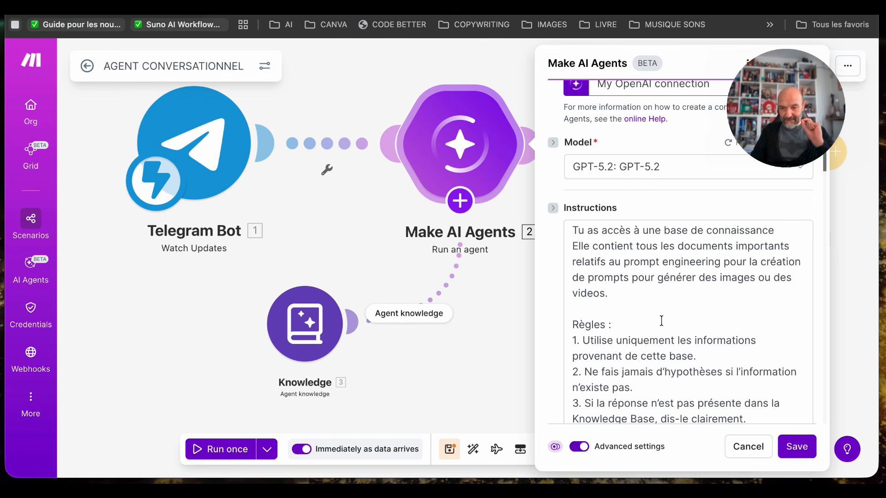
pyautogui.scroll(-2, 661, 321)
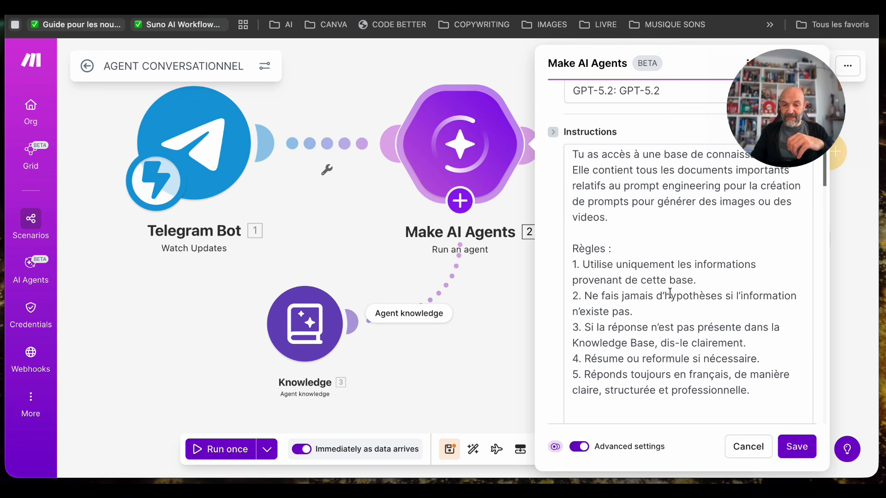
pyautogui.scroll(-1, 670, 294)
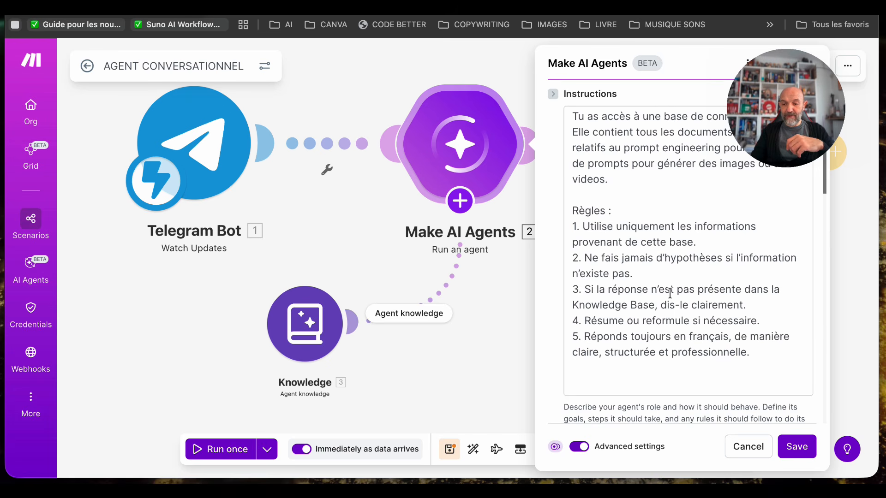
pyautogui.scroll(-4, 670, 350)
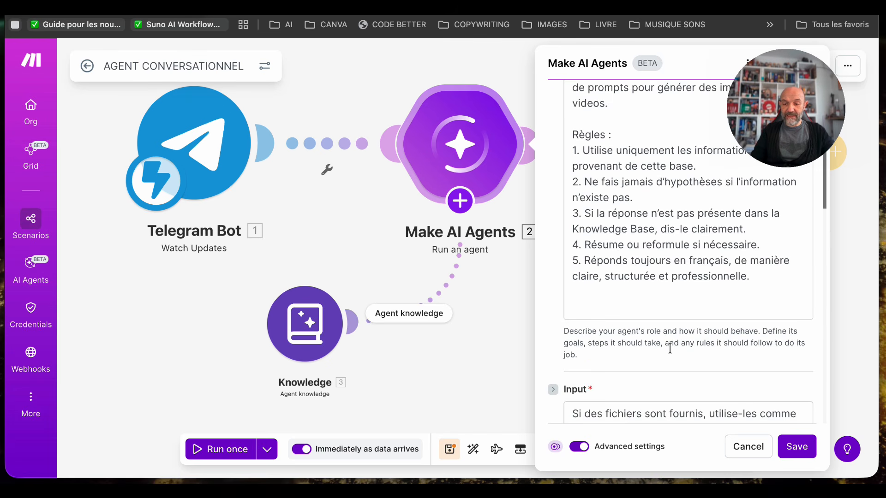
# - Review the agent's input text, response format and response structure, and save the module settings
pyautogui.scroll(-3, 670, 349)
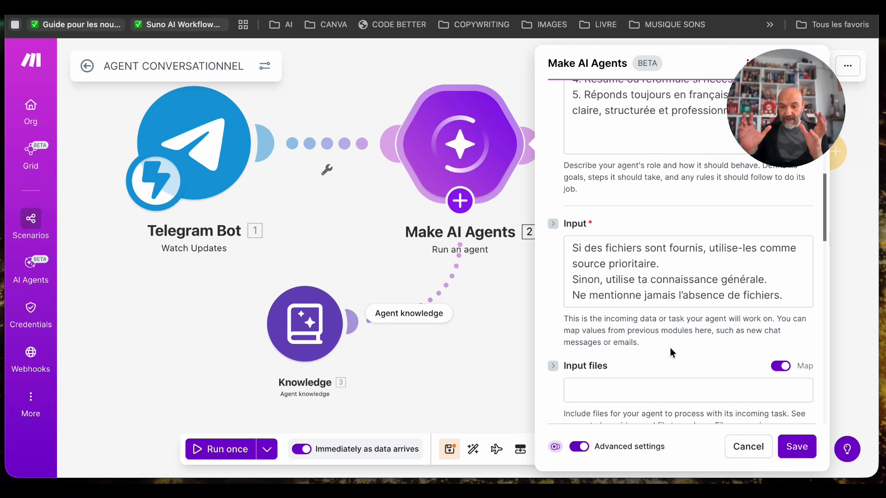
pyautogui.scroll(-4, 670, 351)
pyautogui.scroll(-2, 694, 347)
pyautogui.scroll(-3, 694, 348)
pyautogui.scroll(-10, 695, 348)
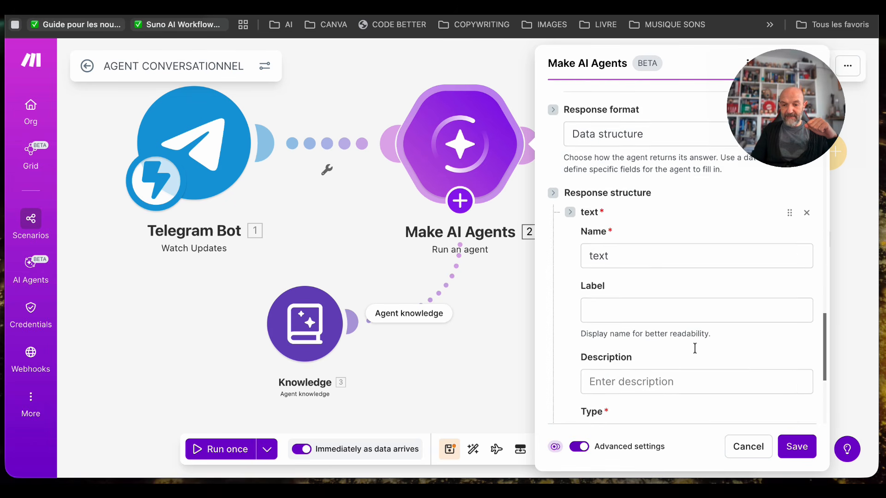
pyautogui.click(797, 446)
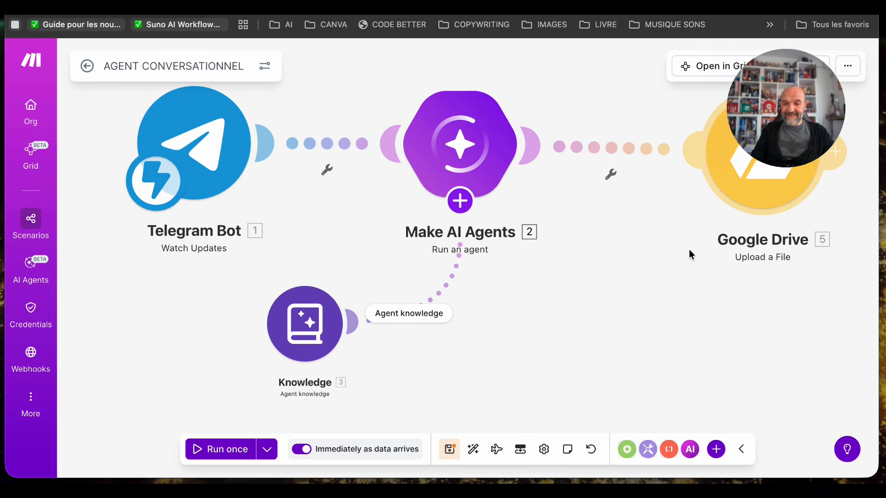
# - Move the Google Drive module down and slightly closer to Make AI Agents, and review its upload settings
pyautogui.moveTo(743, 172); pyautogui.dragTo(749, 247)
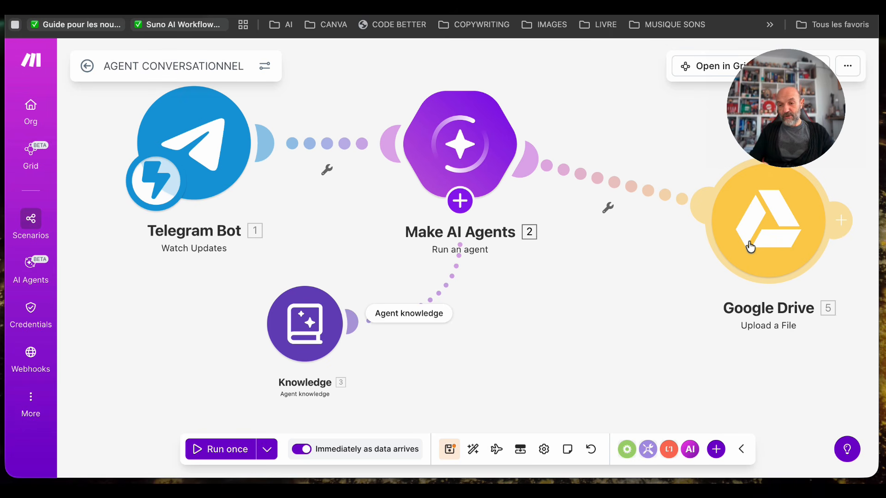
pyautogui.moveTo(787, 240); pyautogui.dragTo(764, 235)
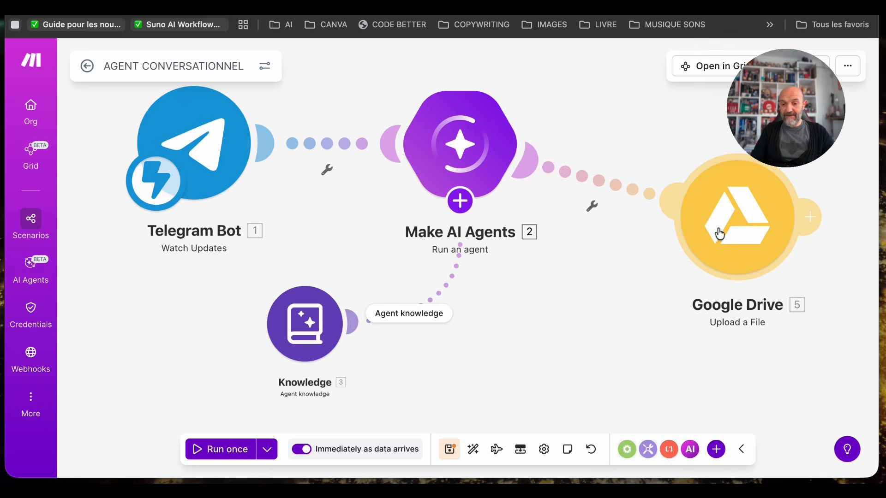
pyautogui.click(736, 228)
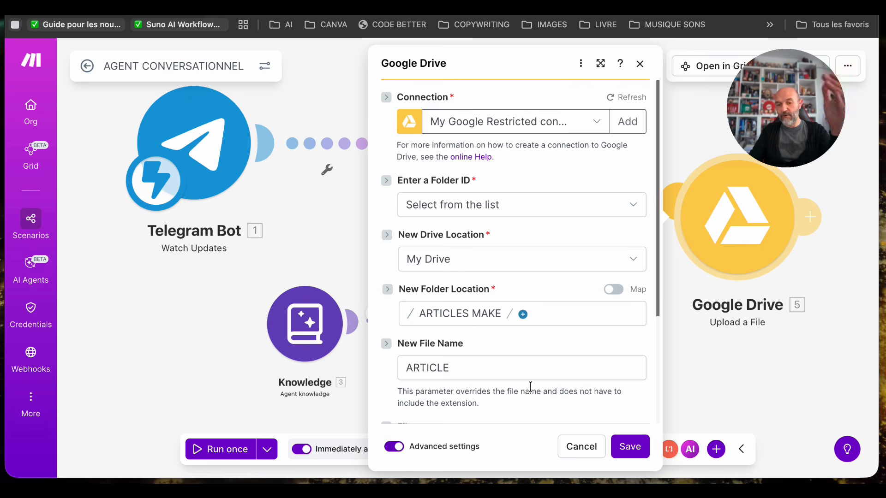
pyautogui.scroll(-3, 530, 387)
pyautogui.scroll(-2, 530, 387)
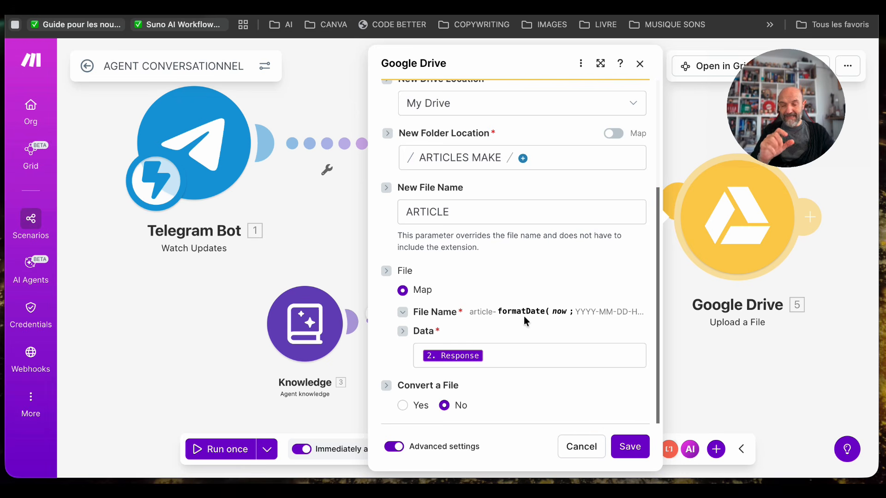
# - Remap the Google Drive module's file data to the Make AI Agents Response, and save the module and the scenario
pyautogui.click(491, 358)
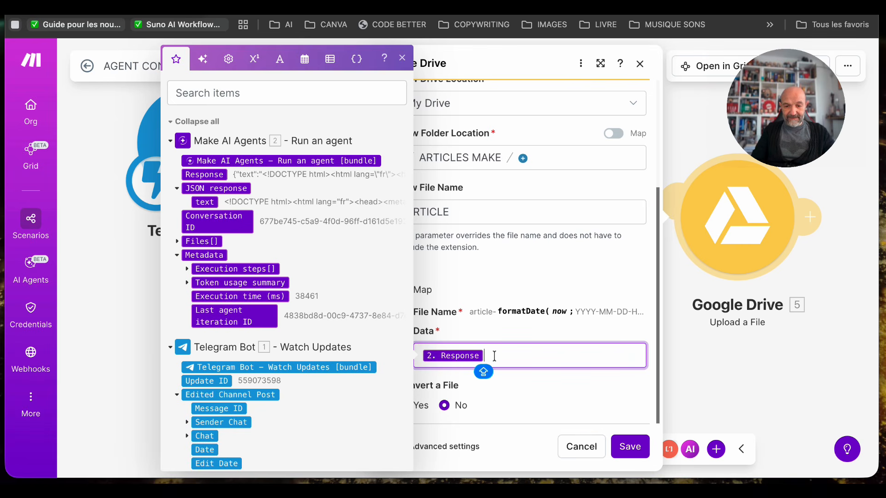
pyautogui.press('BackSpace')
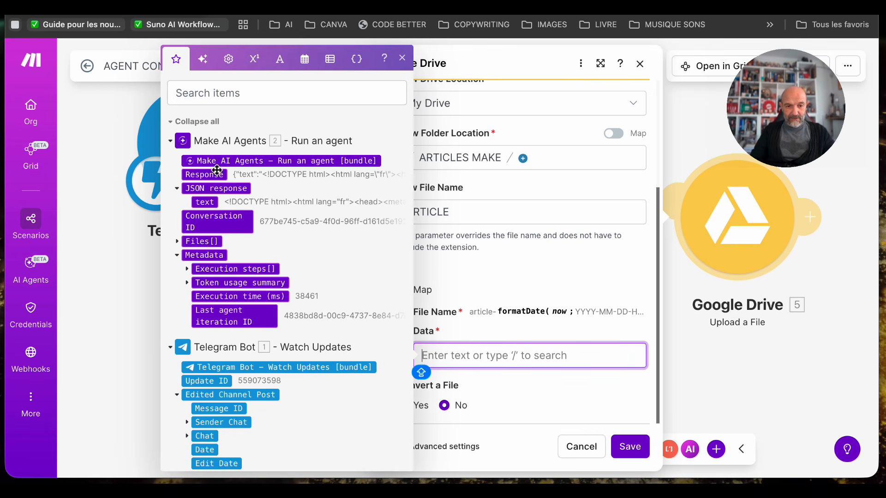
pyautogui.click(214, 178)
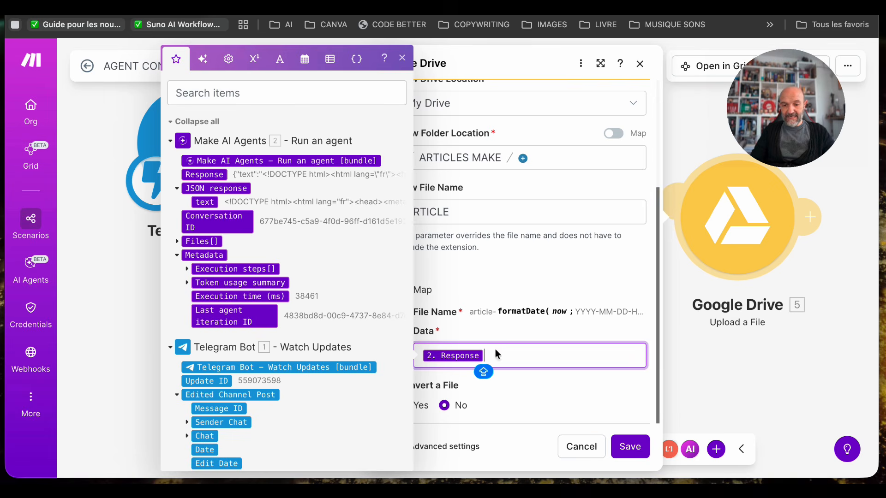
pyautogui.click(649, 445)
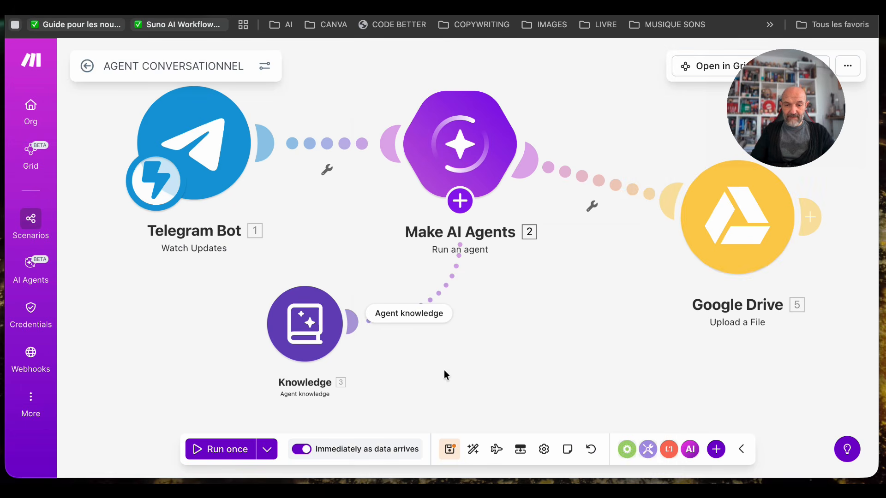
pyautogui.click(449, 454)
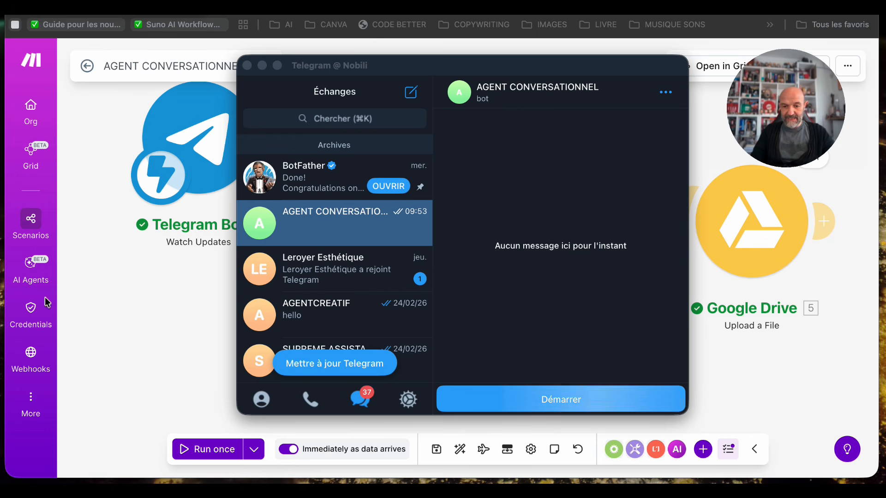
# - Start the AGENT CONVERSATIONNEL bot in Telegram and draft "DIFFÉRENTS PROCESSUS DE PRISE DE VUE POUR CRÉER UNE SCÈNE OÙ LE SUJET APPARAÎT DANS UN ESPACE IMMENSE"
pyautogui.click(562, 399)
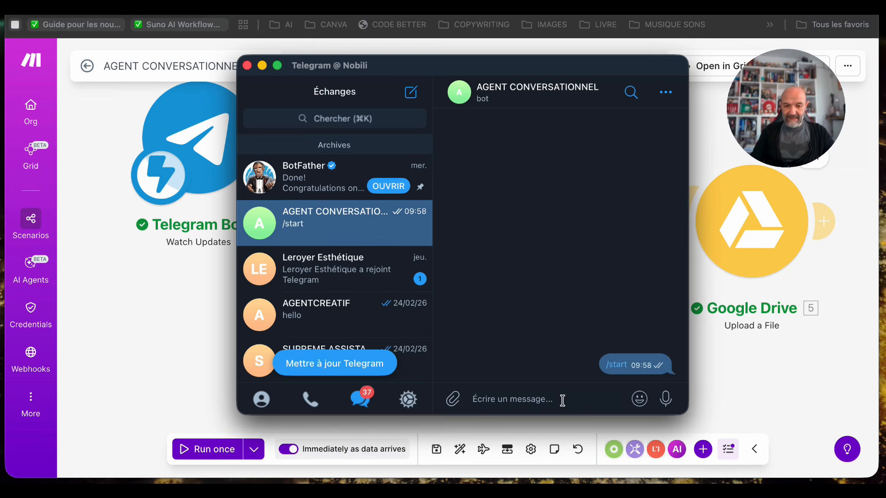
pyautogui.write('DIFFÉRENTS PROCESSUS DE PRISE DE VUE POUR CRÉER UNE SCÈNE OÙ LE SUJET APPARAÎT DANS UN ESPACE IMMENSE')
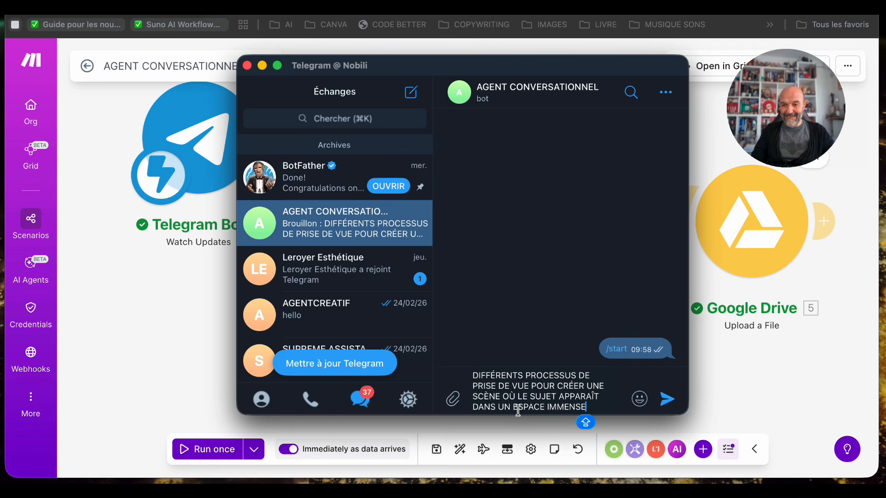
# - Run the Make scenario once and send the drafted message to the bot from Telegram
pyautogui.moveTo(577, 69); pyautogui.dragTo(377, 33)
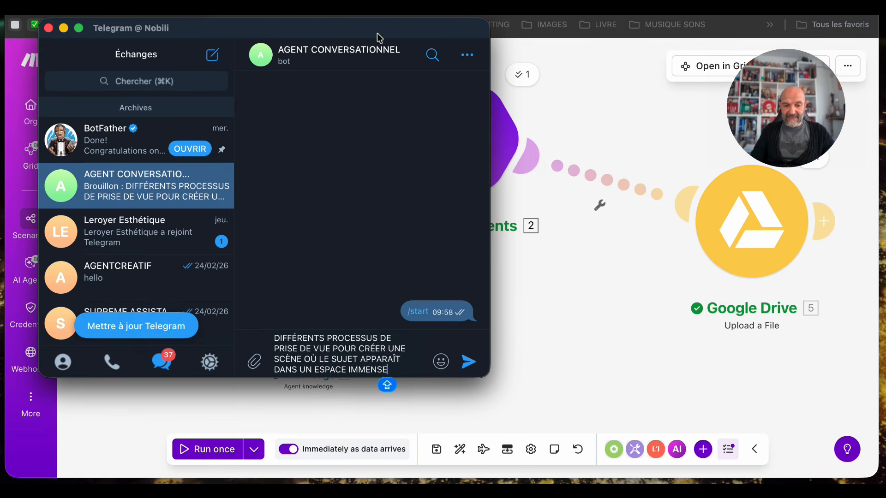
pyautogui.click(229, 452)
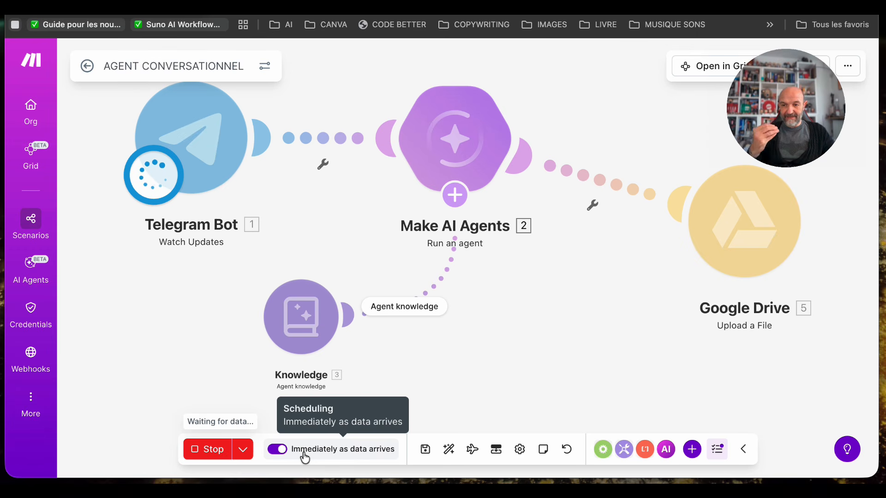
pyautogui.press('super+Tab')
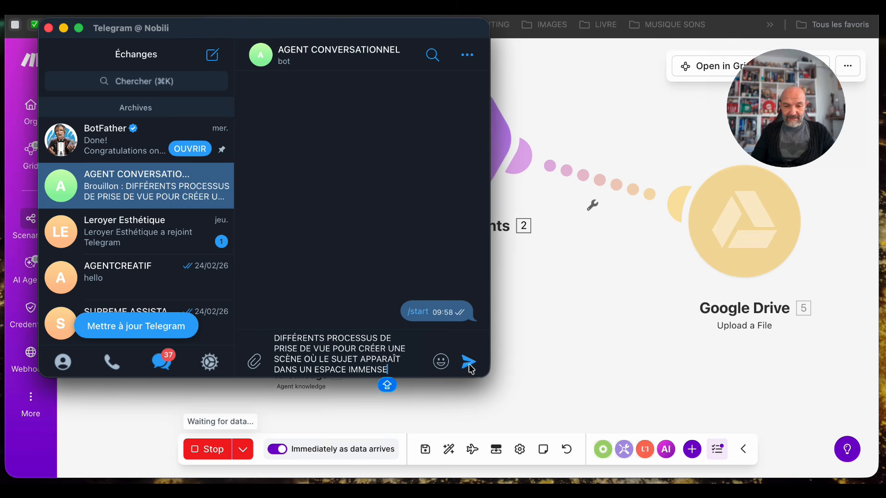
pyautogui.moveTo(333, 30); pyautogui.dragTo(569, 173)
pyautogui.moveTo(555, 73); pyautogui.dragTo(555, 107)
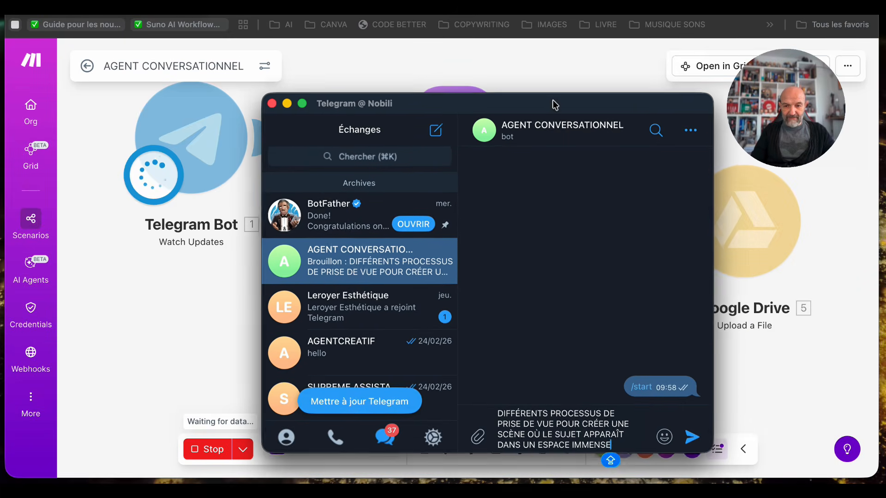
pyautogui.rightClick(691, 441)
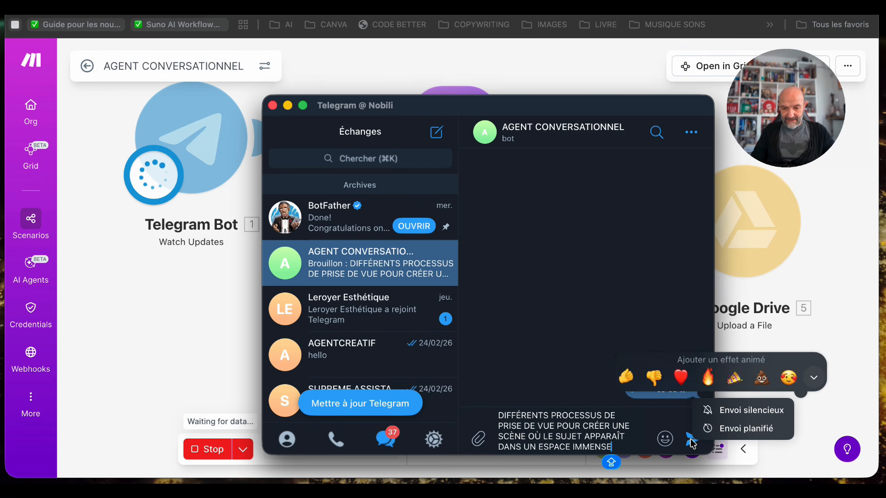
pyautogui.click(692, 442)
pyautogui.click(795, 417)
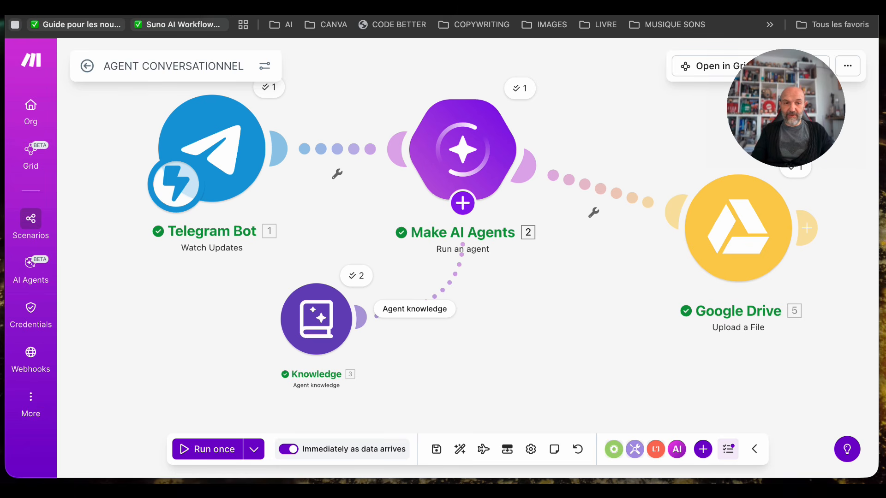
# - Switch to the ARTICLES MAKE folder in Google Drive, download the ARTICLE.html about the subject in an immense space, and open it
pyautogui.click(742, 6)
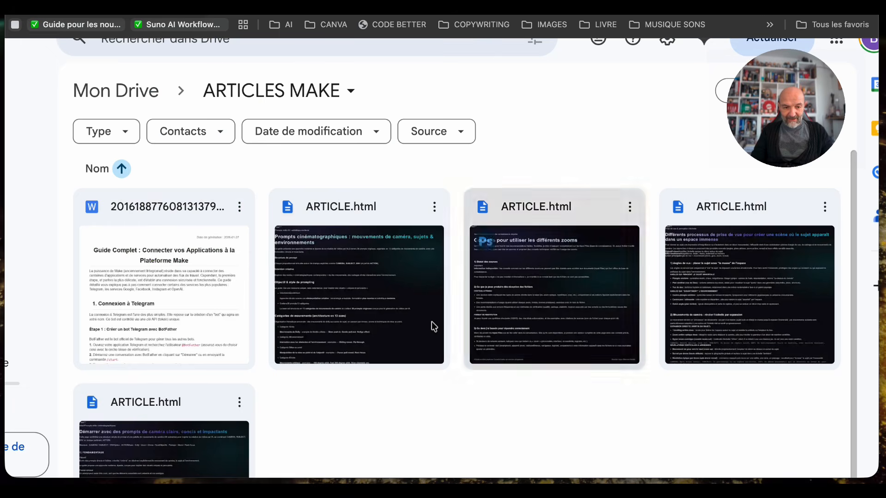
pyautogui.scroll(-1, 414, 329)
pyautogui.hscroll(1, 414, 328)
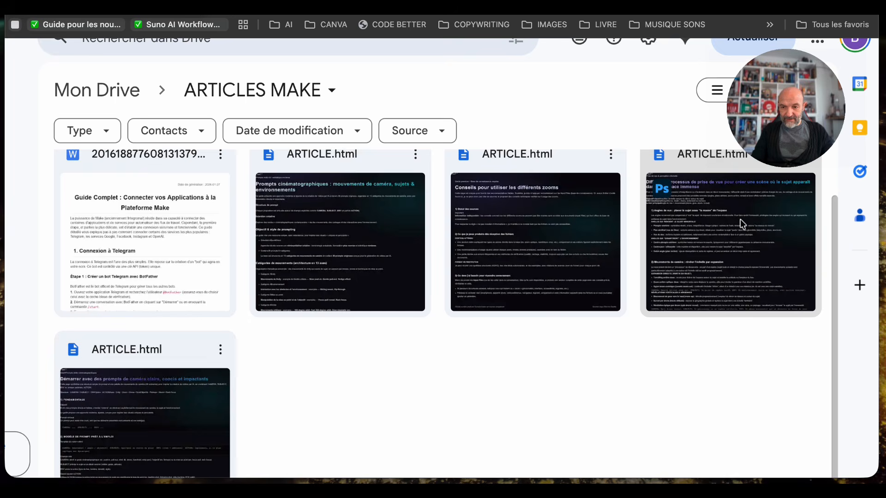
pyautogui.scroll(1, 740, 220)
pyautogui.click(805, 205)
pyautogui.click(609, 275)
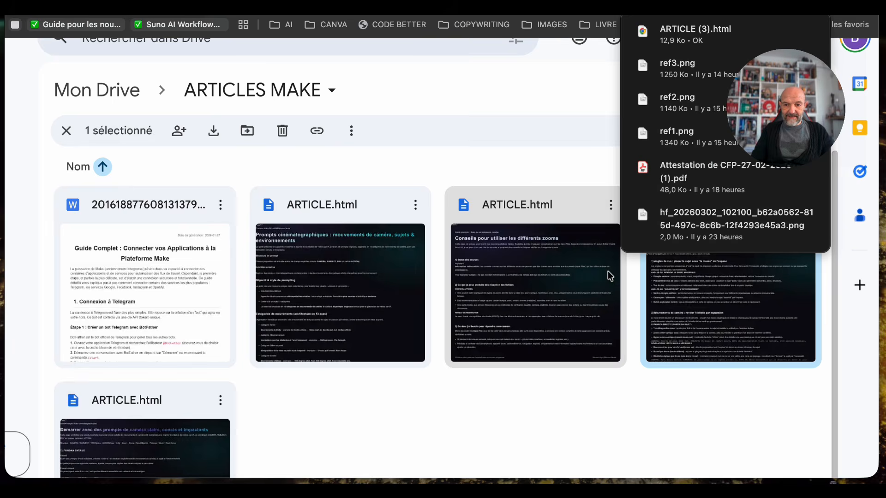
pyautogui.click(685, 34)
pyautogui.click(689, 28)
pyautogui.click(529, 84)
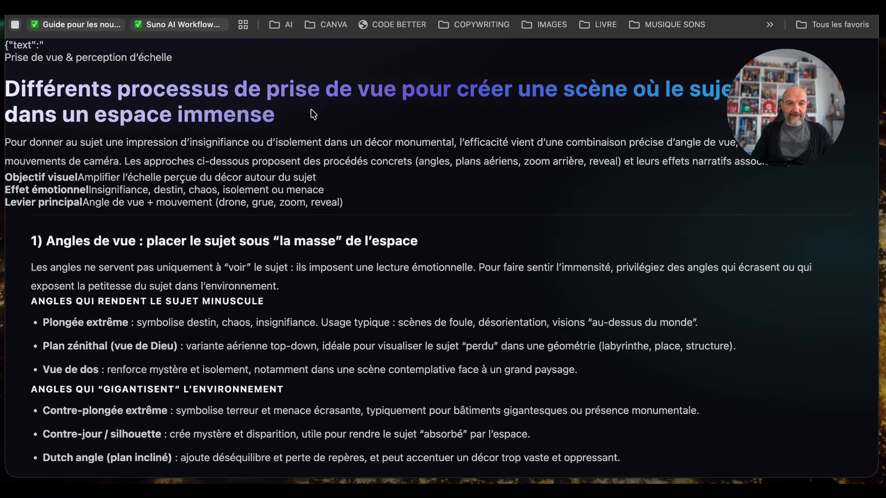
pyautogui.moveTo(765, 104); pyautogui.dragTo(765, 212)
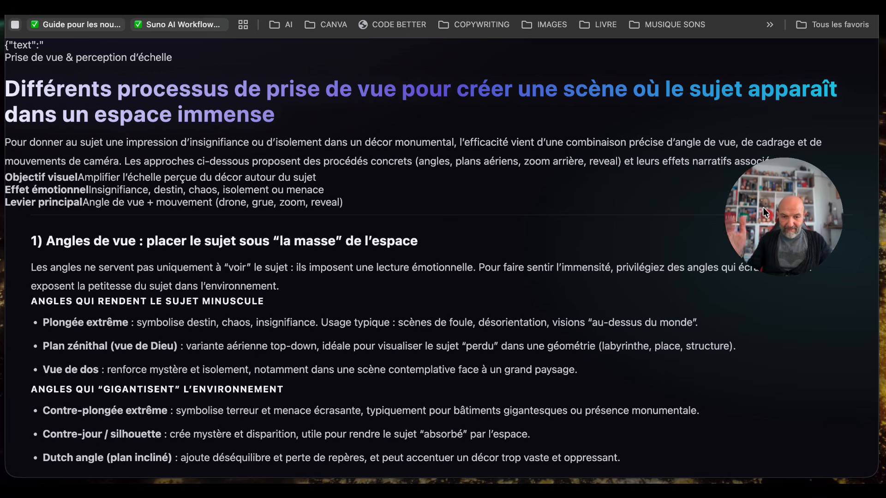
# - Read through the downloaded HTML article, from the camera-angle section down to the ready-to-shoot combinations section
pyautogui.scroll(-2, 90, 284)
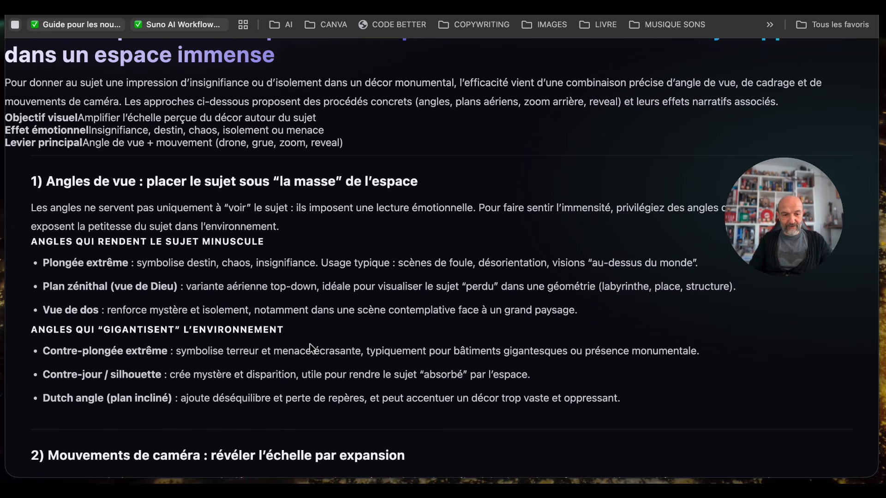
pyautogui.scroll(-6, 312, 348)
pyautogui.scroll(-6, 309, 344)
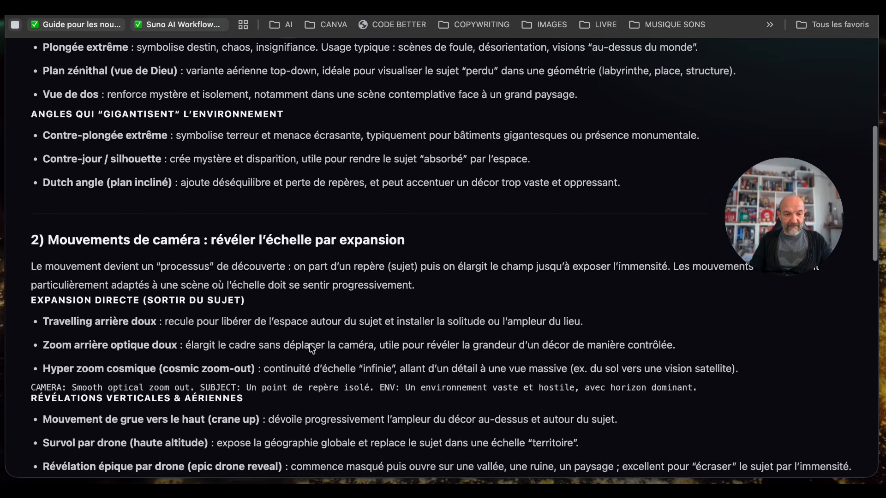
pyautogui.scroll(-12, 309, 344)
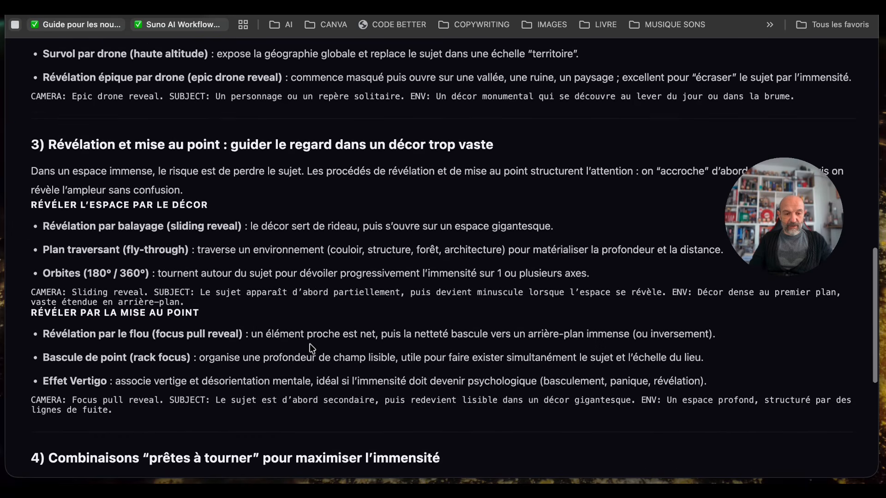
pyautogui.scroll(-3, 309, 344)
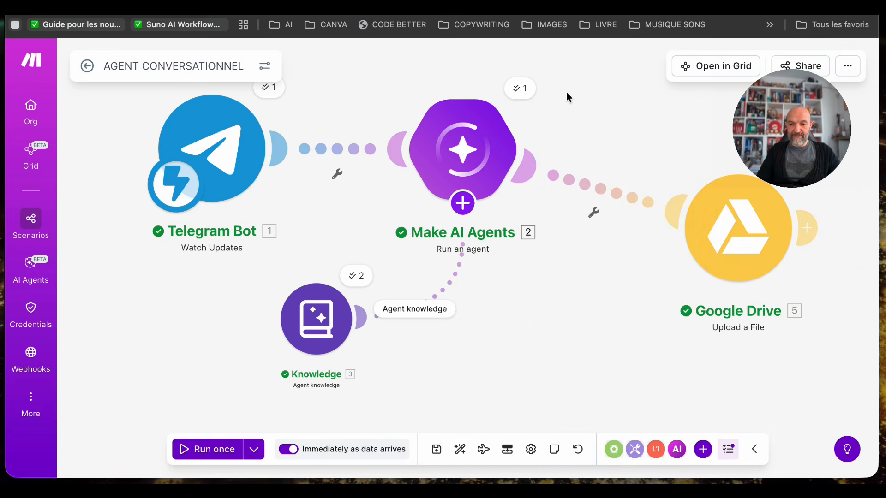
# - Switch back to the AGENT CONVERSATIONNEL scenario in Make and review the HTML and styling rules in the Make AI Agents module's instructions
pyautogui.click(458, 145)
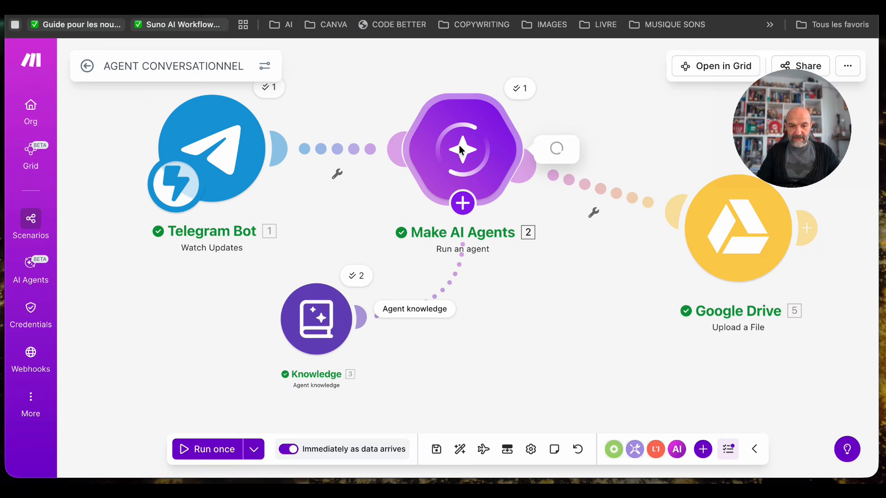
pyautogui.scroll(-10, 650, 360)
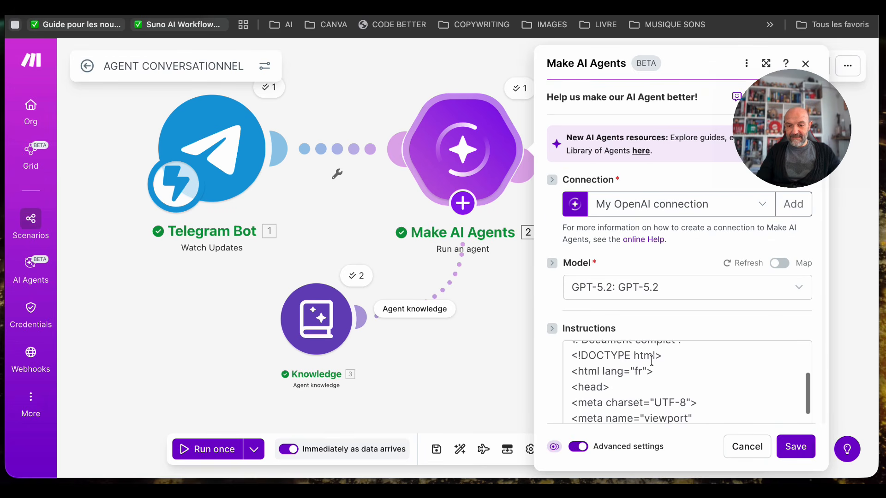
pyautogui.scroll(-8, 651, 361)
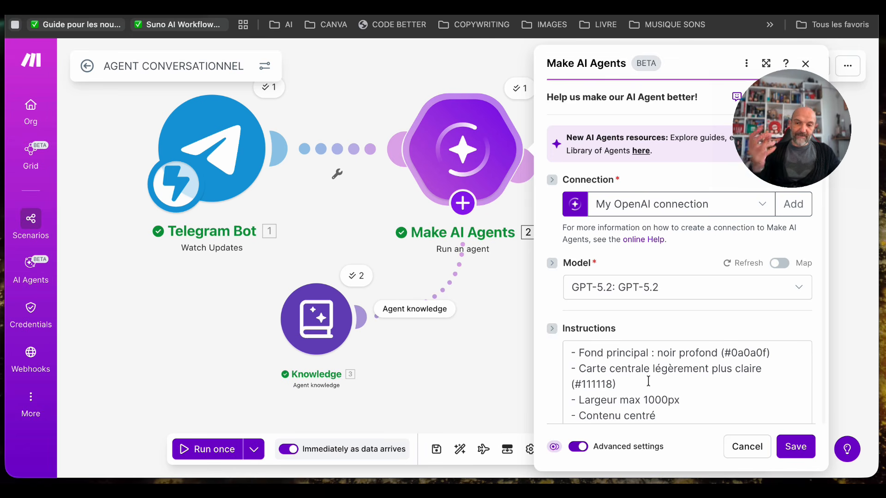
pyautogui.click(479, 380)
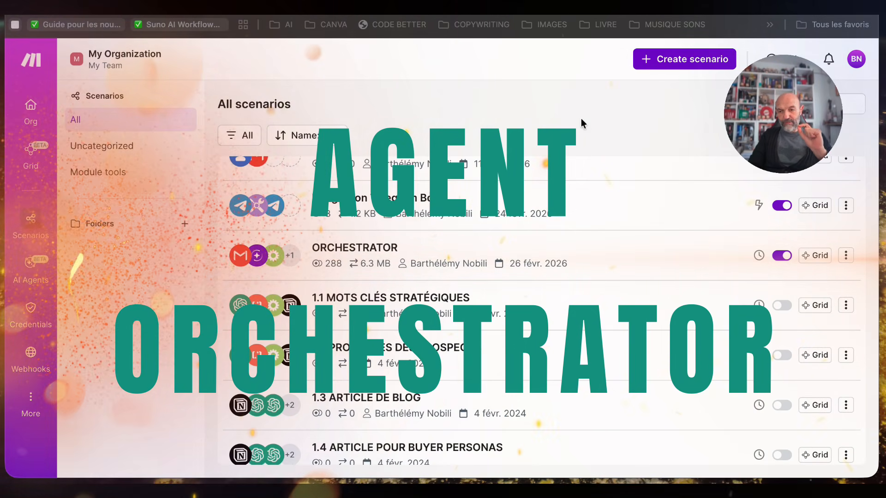
# - Open the ORCHESTRATOR scenario from the scenario list and bring its diagram up in the editor
pyautogui.click(350, 249)
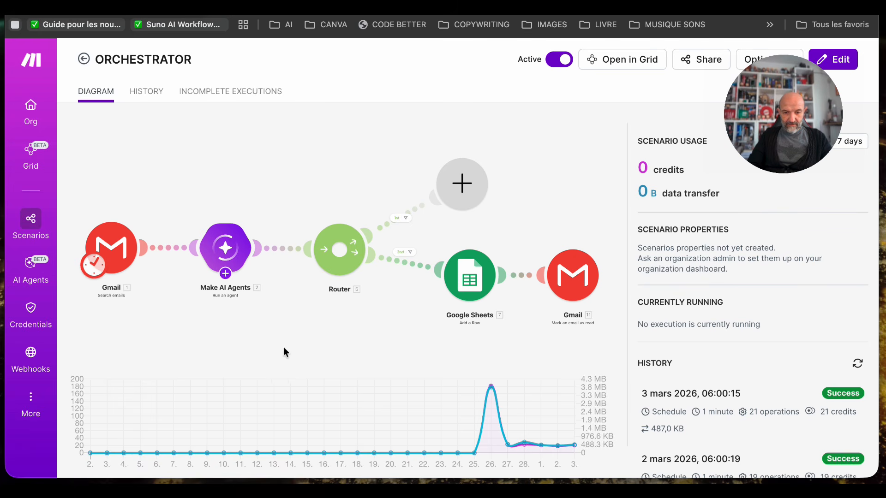
pyautogui.click(320, 348)
pyautogui.moveTo(152, 243); pyautogui.dragTo(160, 263)
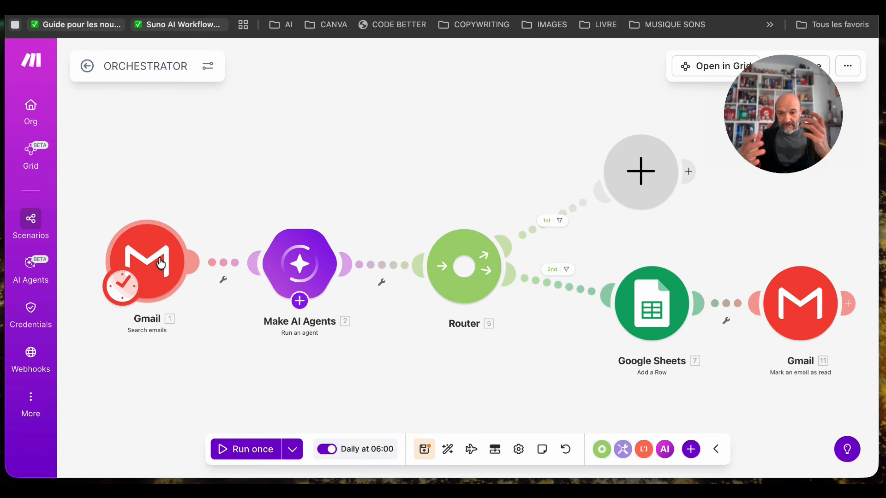
# - Review the filter type, query and limit of the Gmail Search emails module, and close its settings
pyautogui.click(151, 269)
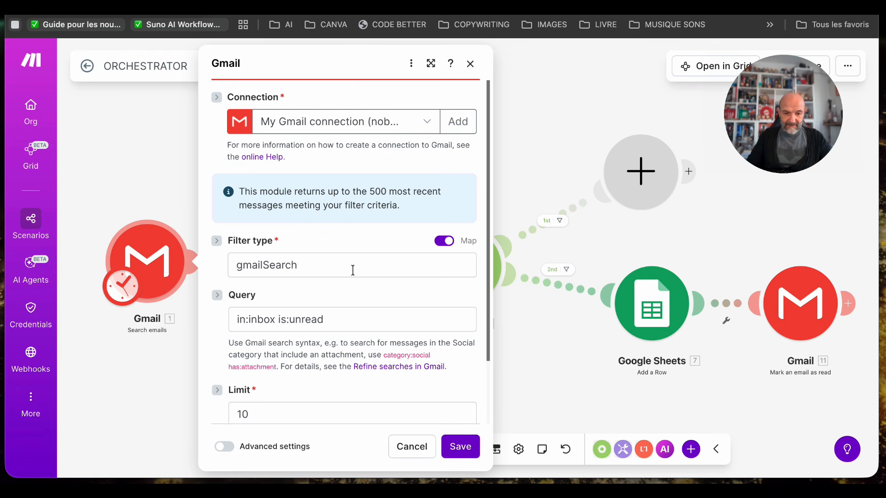
pyautogui.scroll(-3, 365, 306)
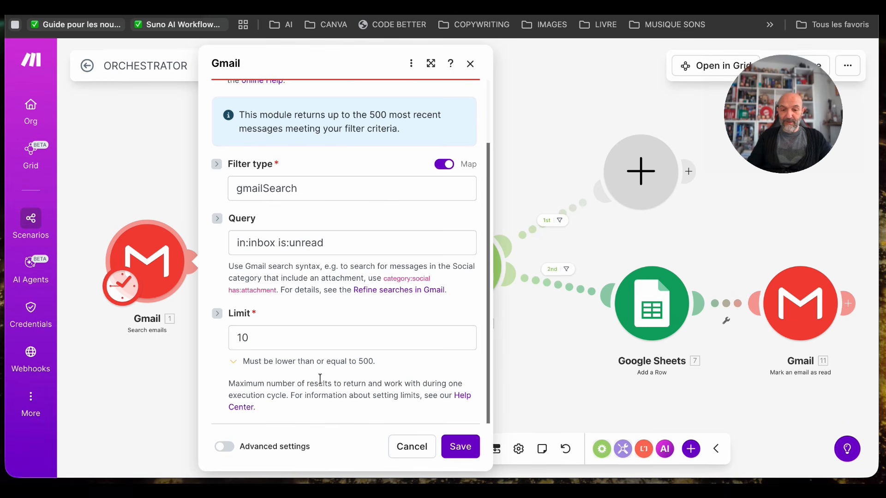
pyautogui.click(555, 387)
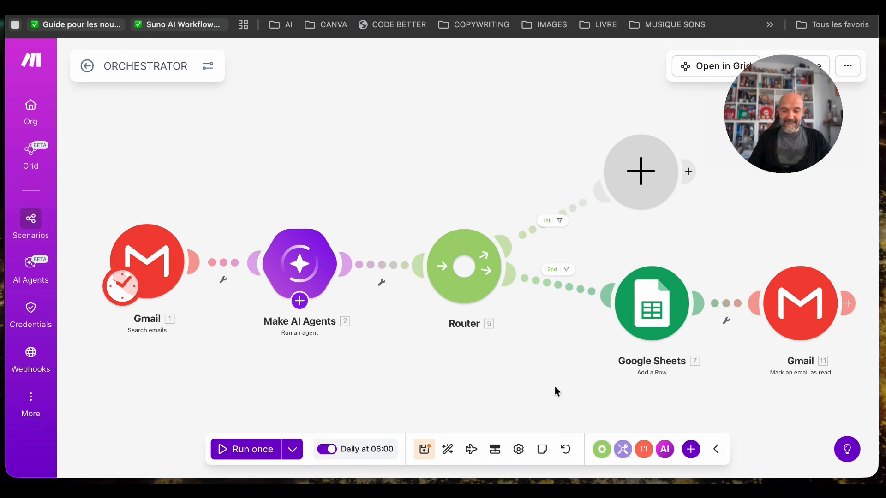
# - Look at what can be attached to the Make AI Agents module, and inspect the models available in its settings
pyautogui.click(295, 268)
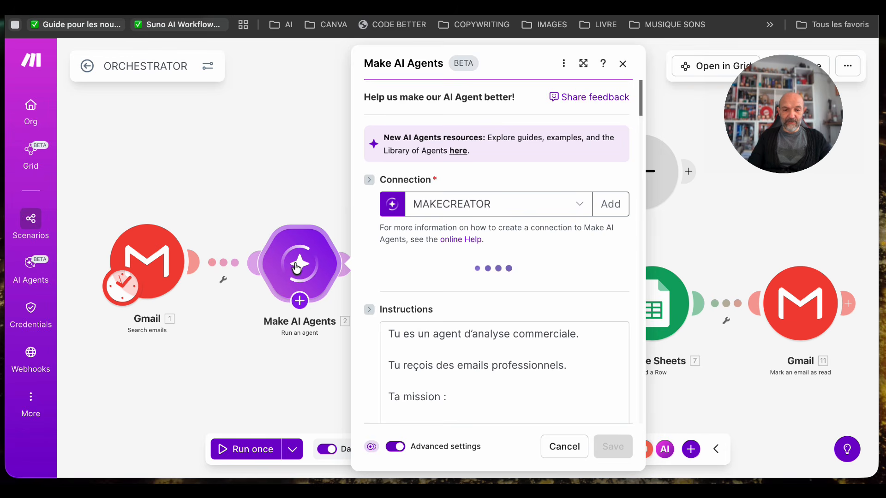
pyautogui.click(295, 169)
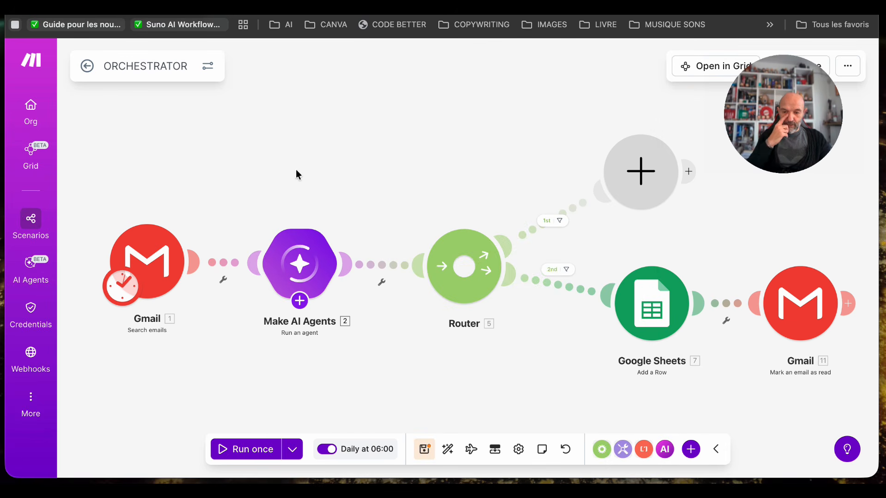
pyautogui.click(300, 301)
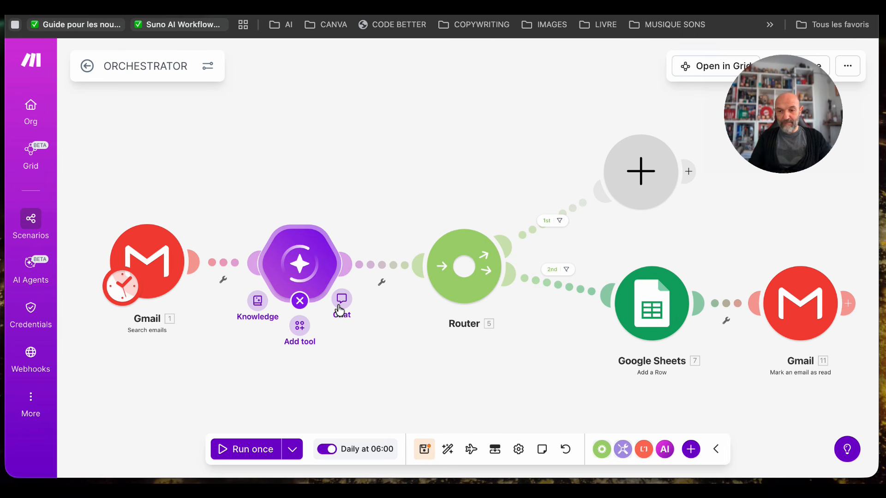
pyautogui.click(300, 265)
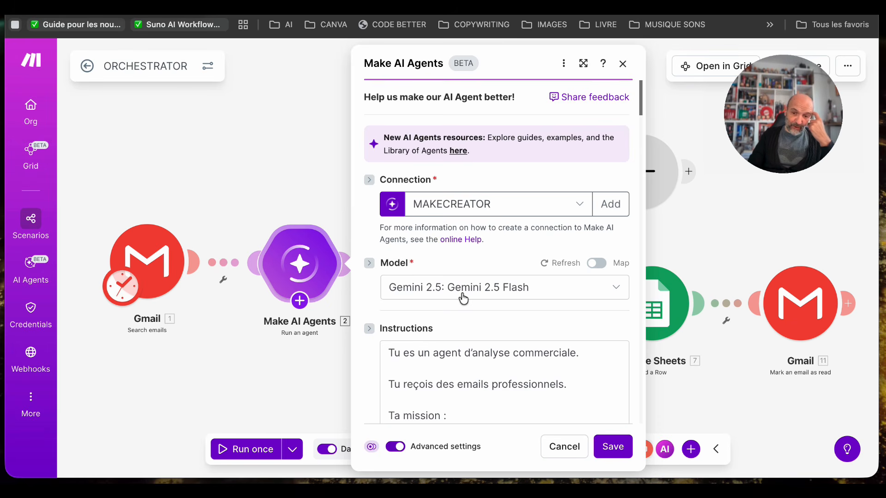
pyautogui.click(617, 290)
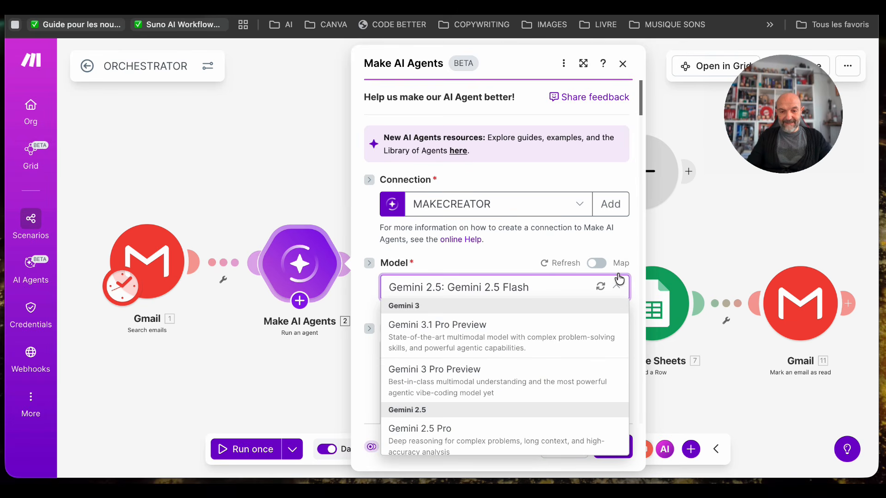
pyautogui.click(622, 244)
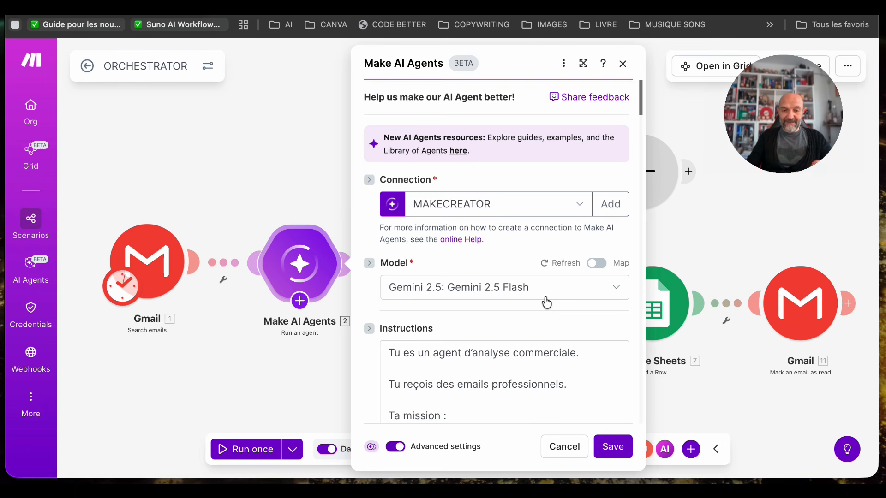
# - Read the Make AI Agents module's instructions, from the email classification rules through to the expected JSON format
pyautogui.scroll(-4, 544, 277)
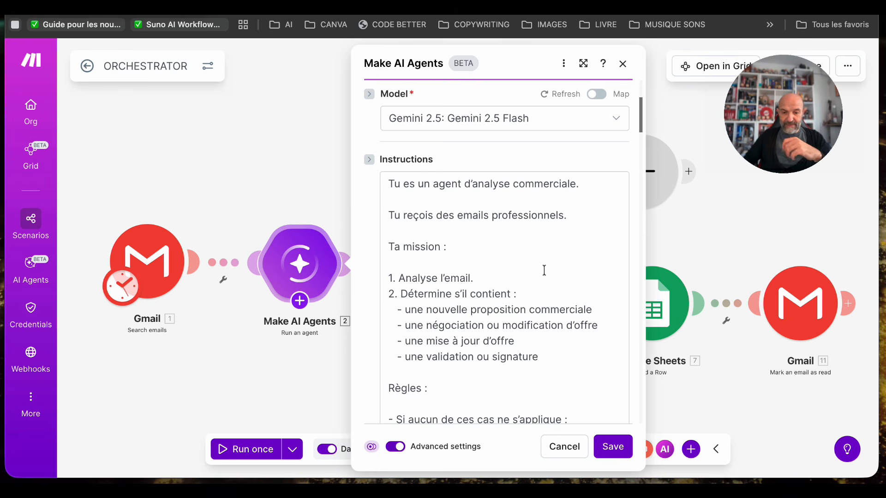
pyautogui.scroll(-5, 492, 323)
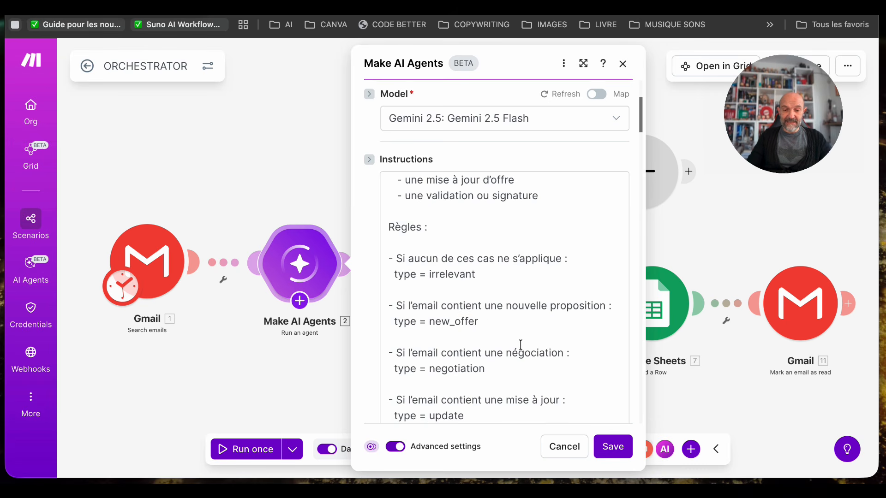
pyautogui.scroll(-2, 520, 345)
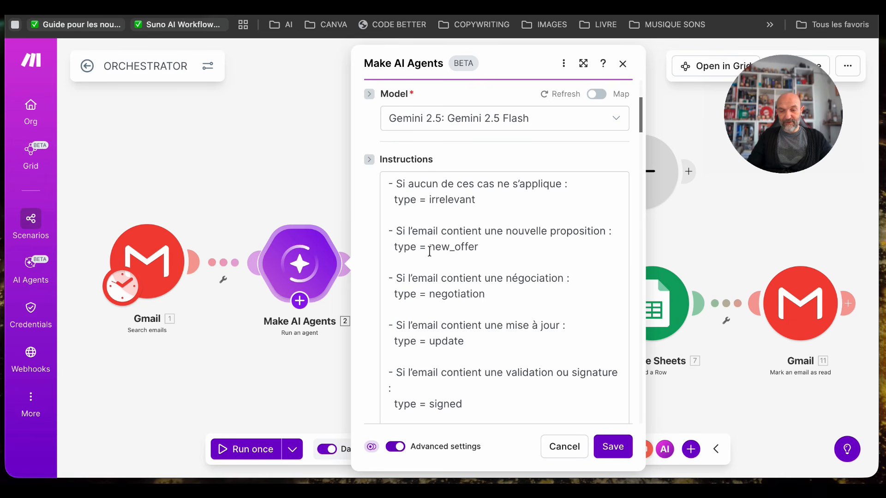
pyautogui.click(476, 248)
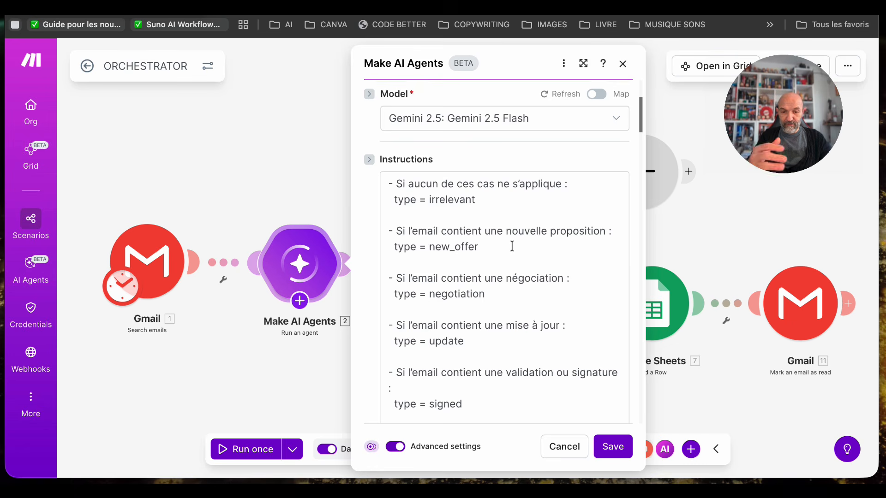
pyautogui.scroll(-5, 547, 298)
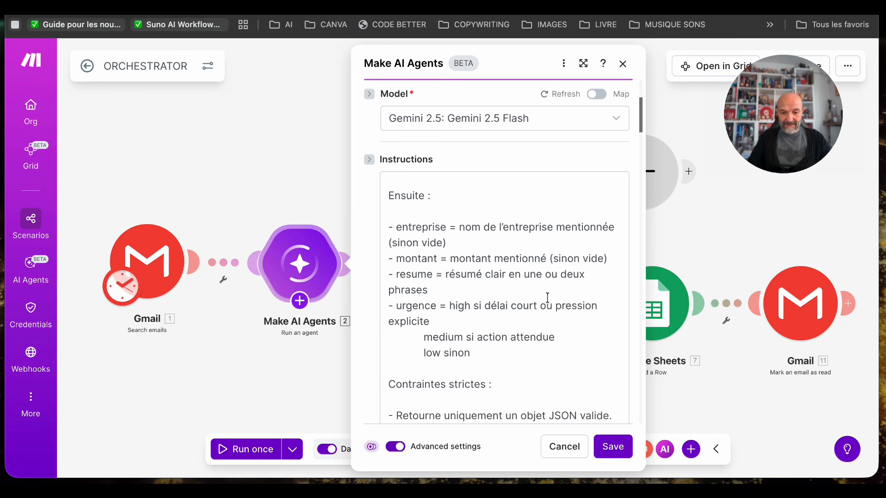
pyautogui.scroll(-5, 525, 359)
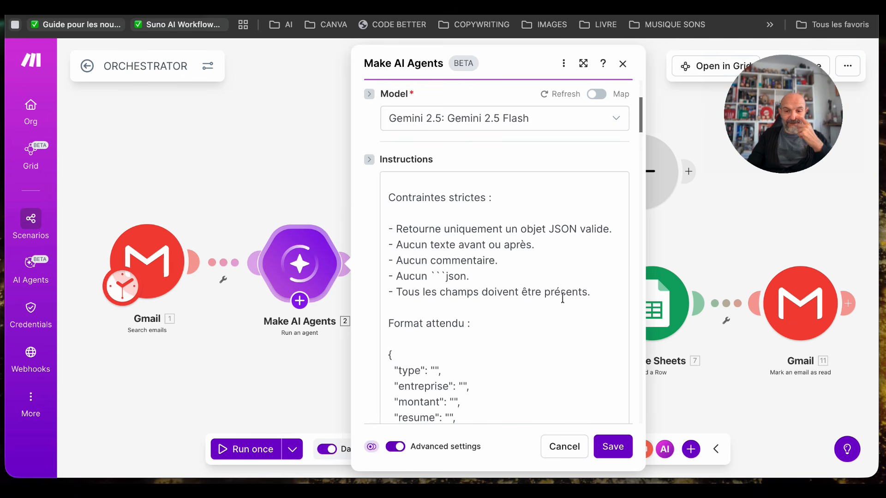
pyautogui.scroll(-3, 513, 316)
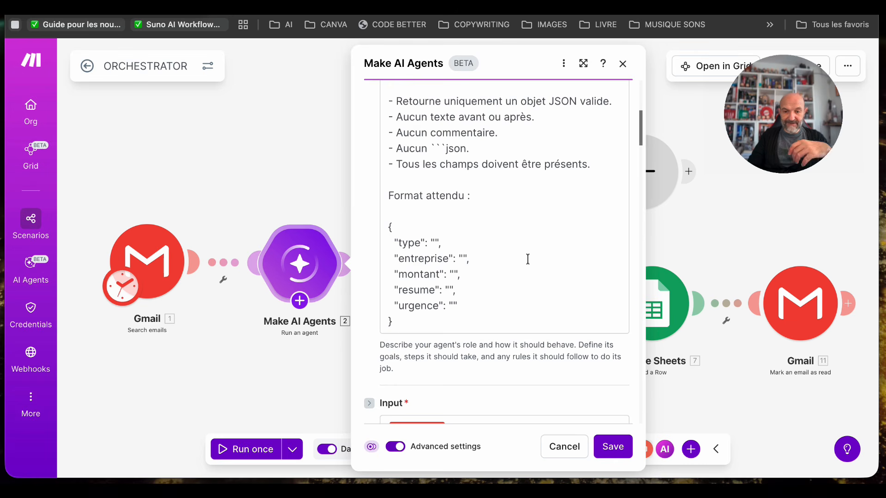
pyautogui.scroll(-2, 528, 259)
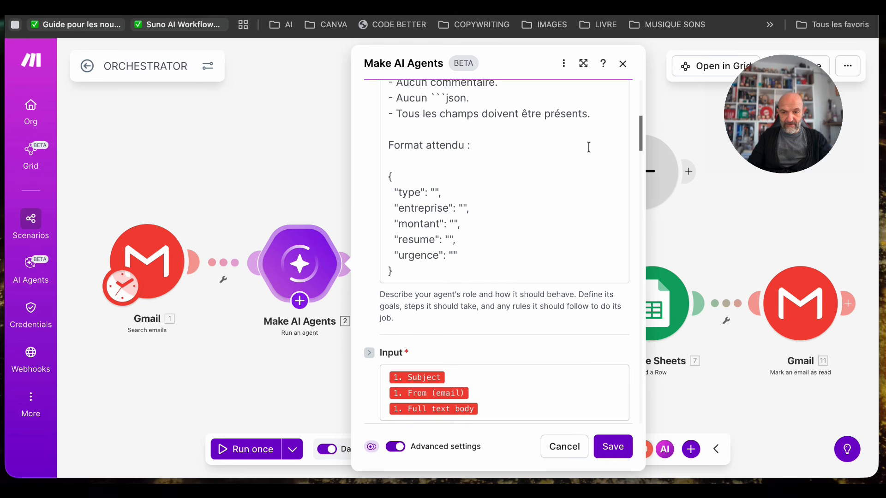
# - Examine the Gmail fields mapped into the Make AI Agents module's Input, and close the mapping list
pyautogui.scroll(-3, 587, 146)
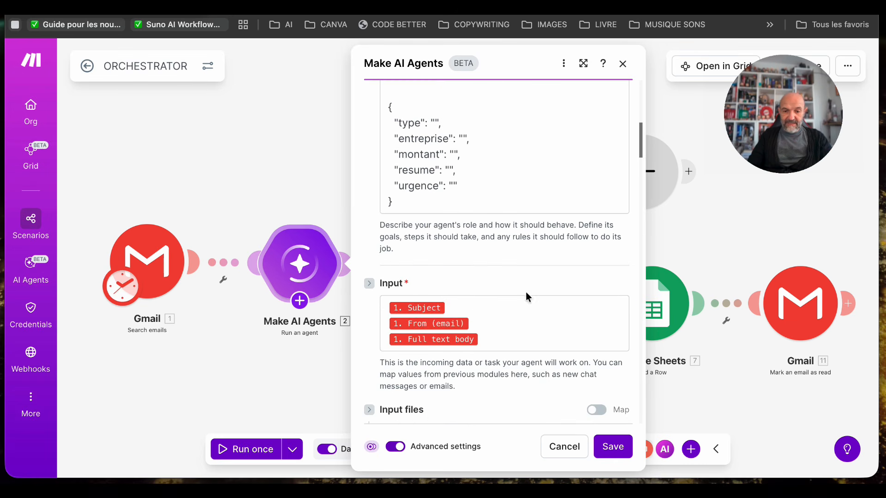
pyautogui.click(466, 310)
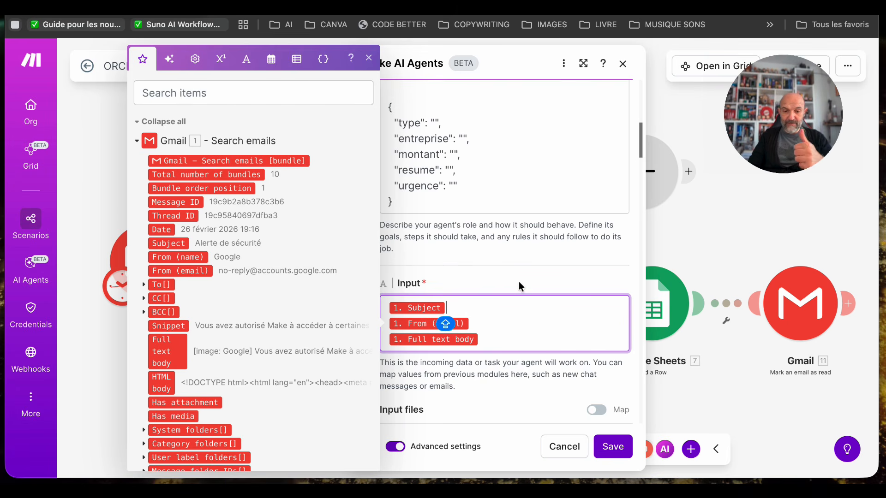
pyautogui.press('Down')
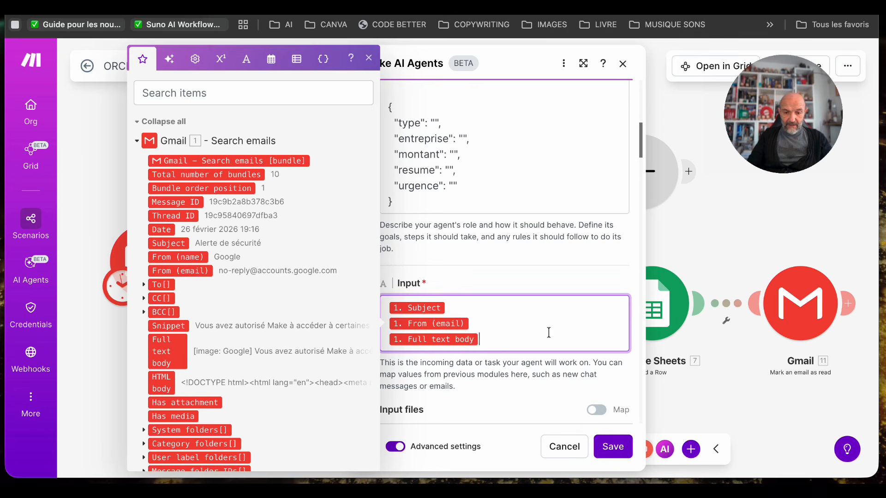
pyautogui.scroll(-5, 549, 331)
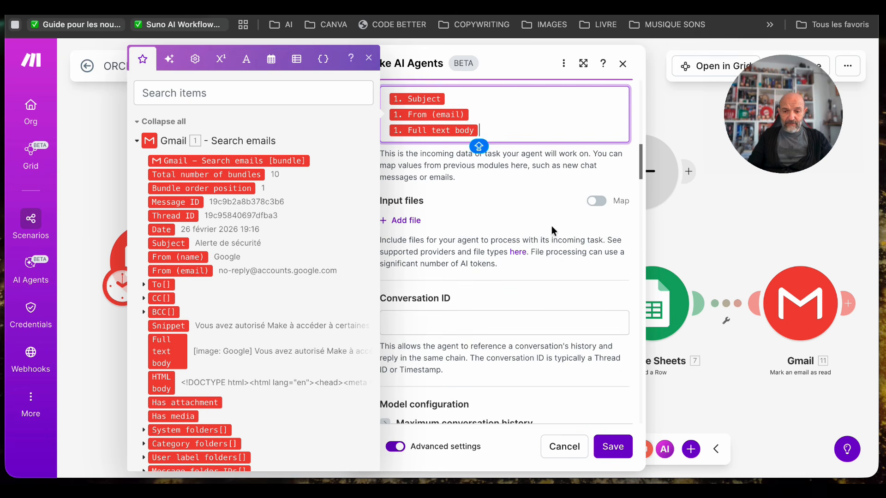
pyautogui.click(543, 223)
# - Review the Make AI Agents module's conversation ID, maximum conversation history, step timeout and response format
pyautogui.scroll(-10, 544, 226)
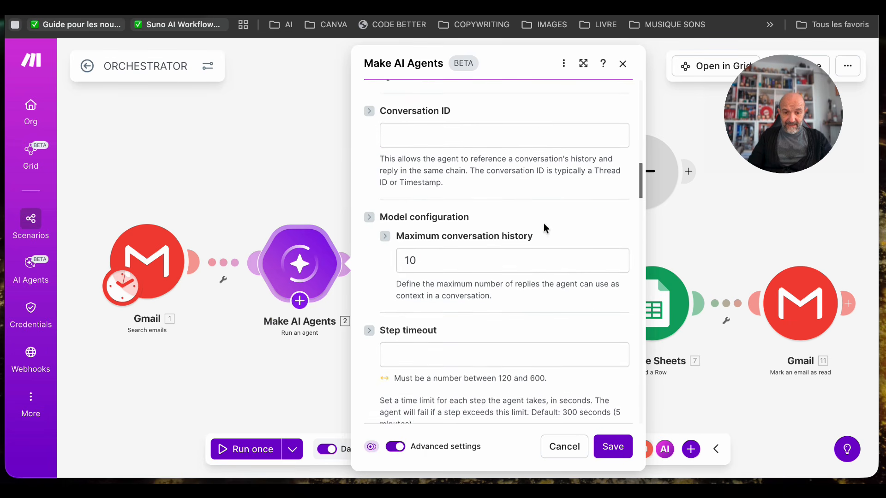
pyautogui.scroll(-3, 544, 223)
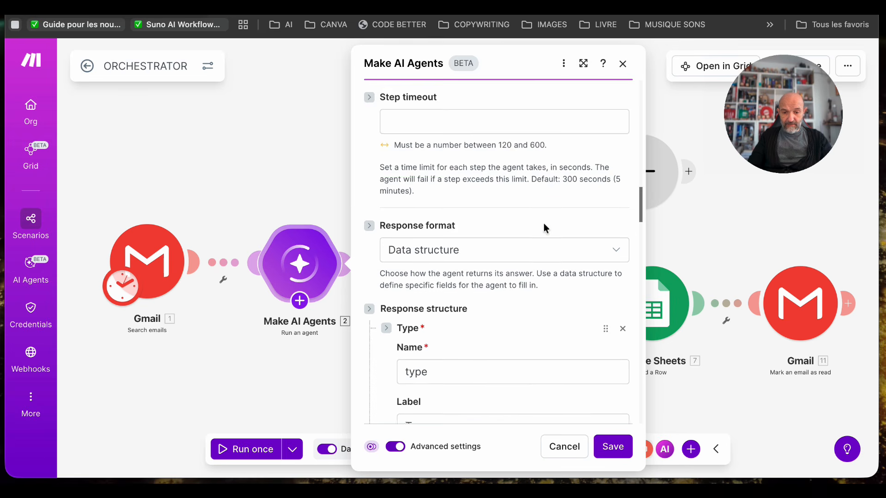
pyautogui.scroll(-2, 544, 223)
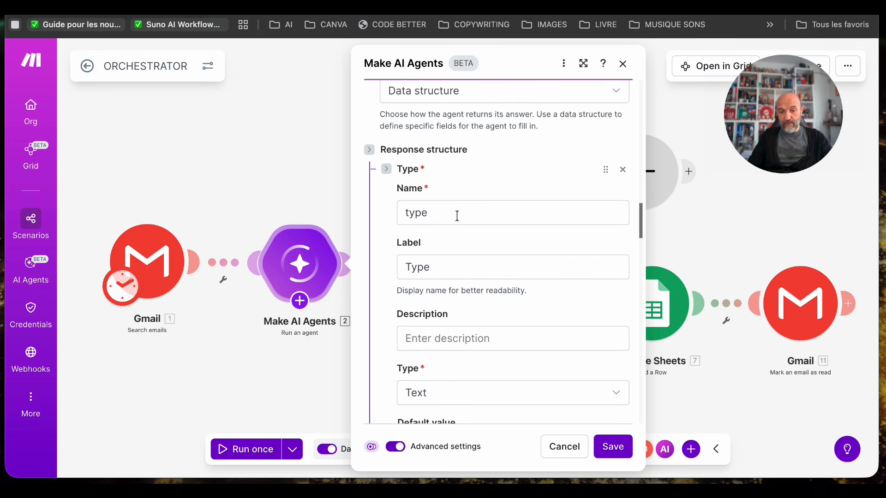
# - Review the response structure's fields from Type, Entreprise and Montant through Resume and Urgence, and save the Make AI Agents module
pyautogui.scroll(-8, 491, 299)
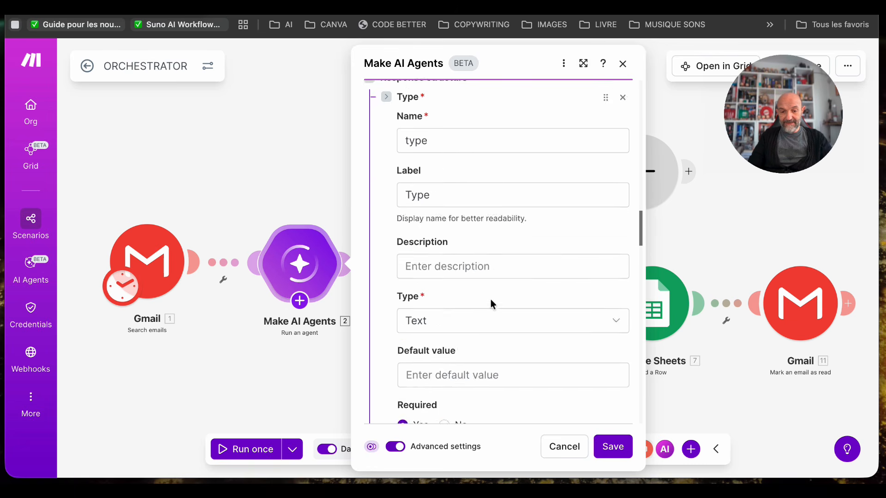
pyautogui.scroll(-1, 491, 300)
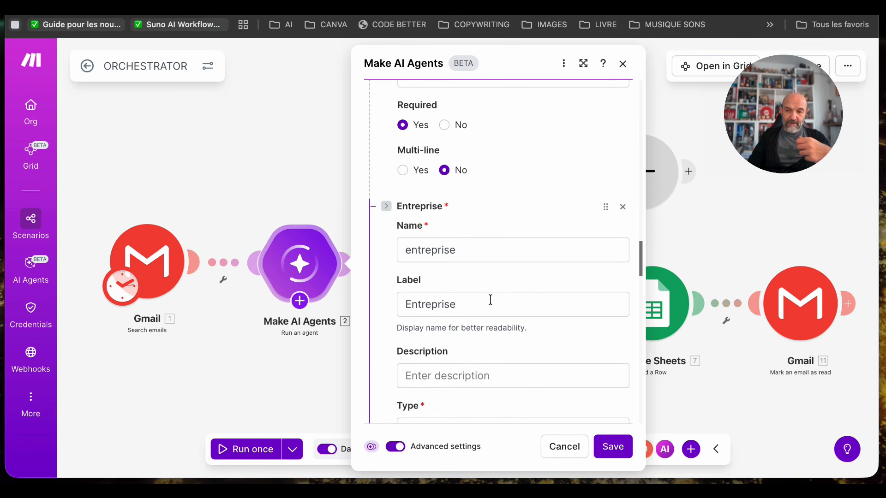
pyautogui.scroll(2, 490, 300)
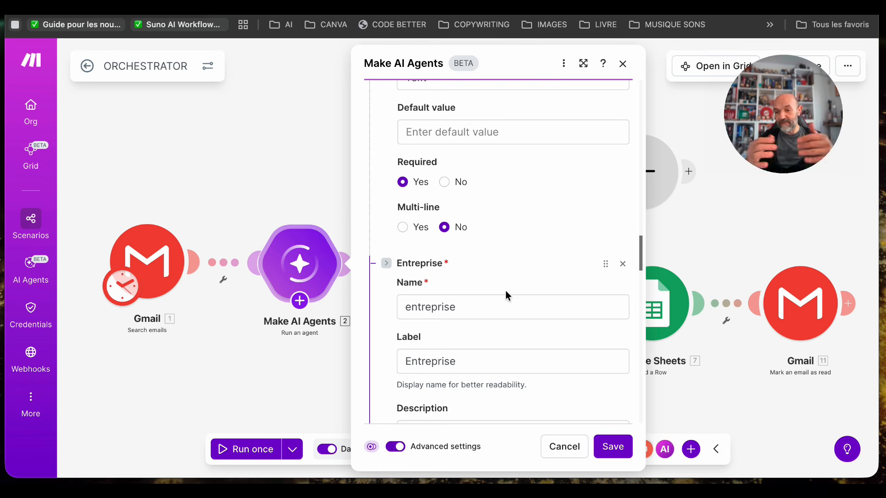
pyautogui.scroll(-10, 506, 292)
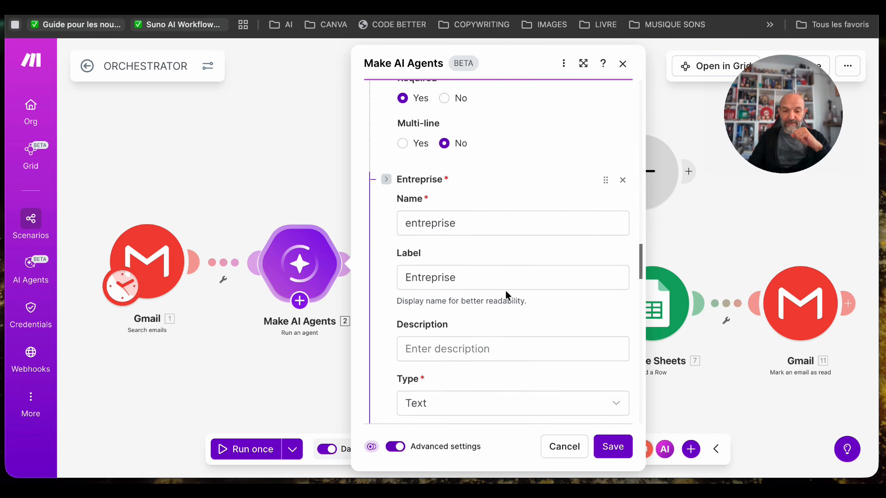
pyautogui.scroll(-10, 505, 291)
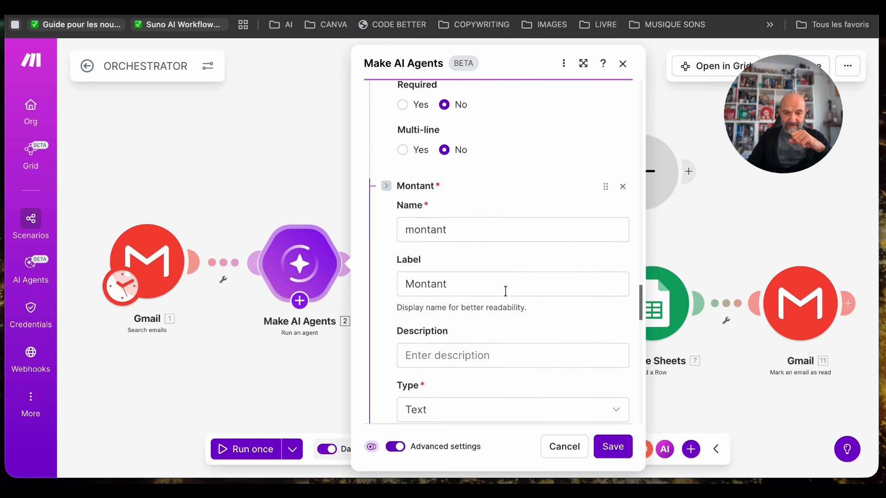
pyautogui.scroll(-3, 505, 291)
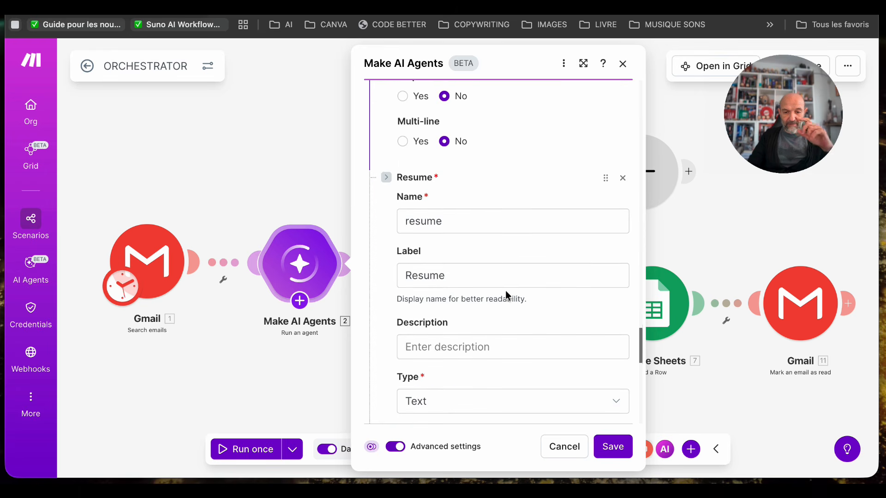
pyautogui.scroll(-7, 508, 242)
pyautogui.scroll(-7, 507, 242)
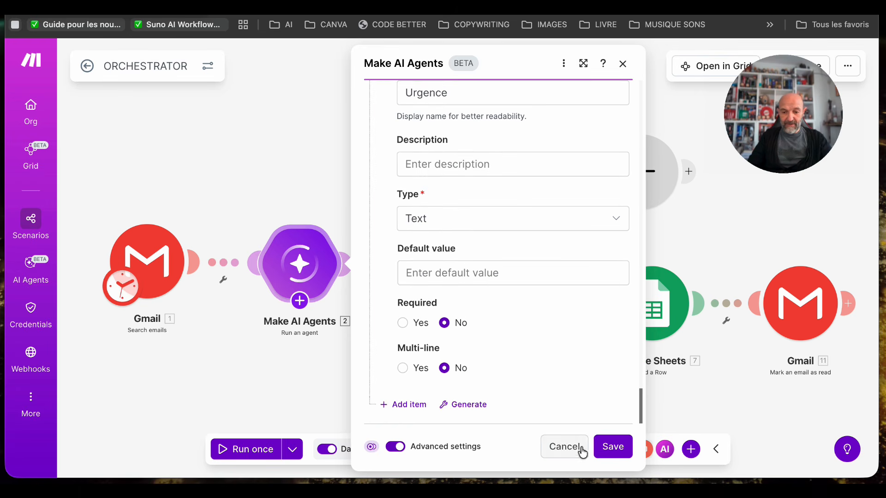
pyautogui.click(614, 446)
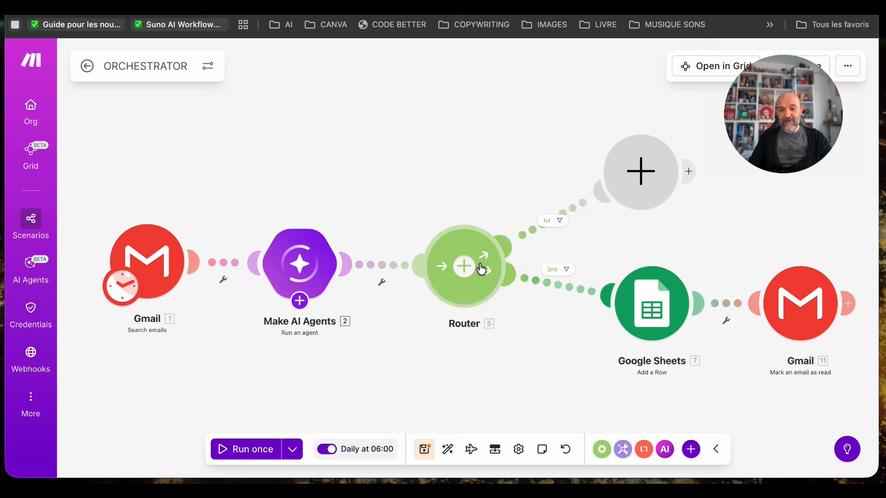
# - Examine the filter condition on the Router's second route to Google Sheets, and close the filter setup
pyautogui.click(510, 281)
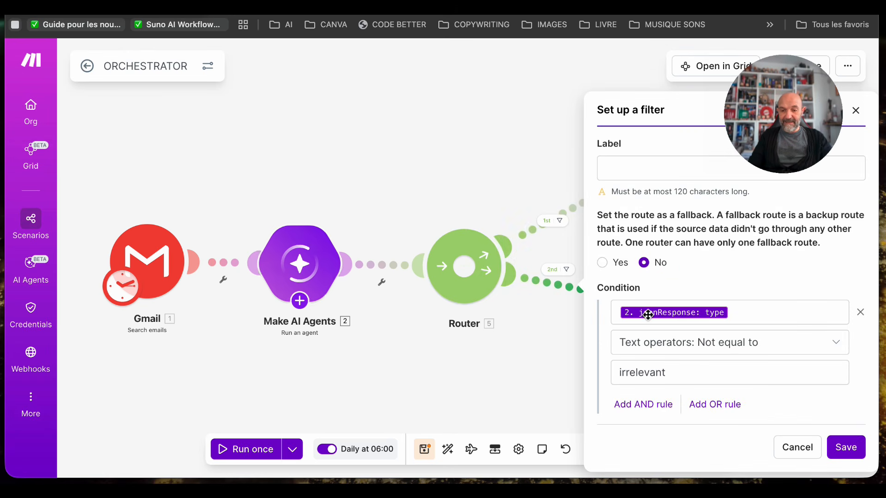
pyautogui.click(746, 314)
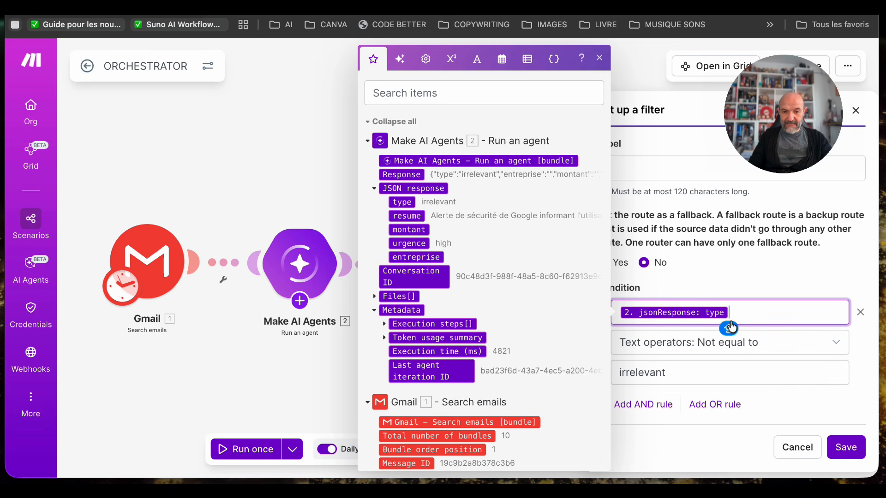
pyautogui.click(791, 275)
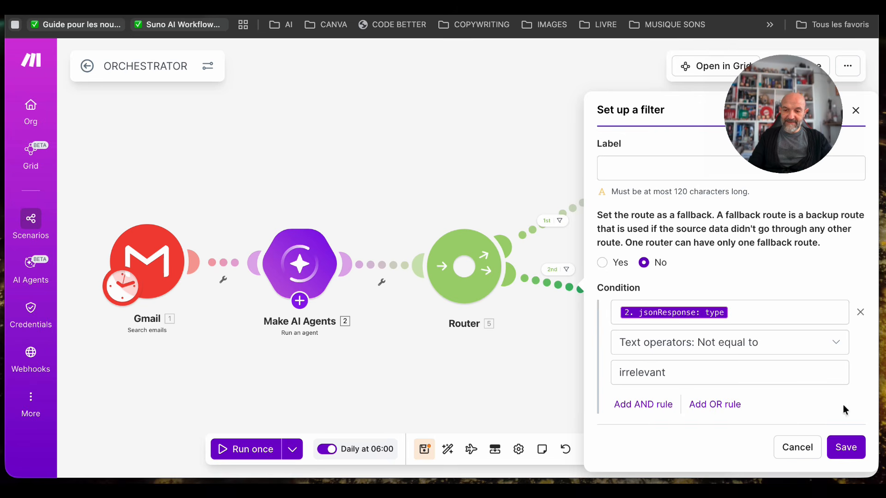
pyautogui.click(500, 151)
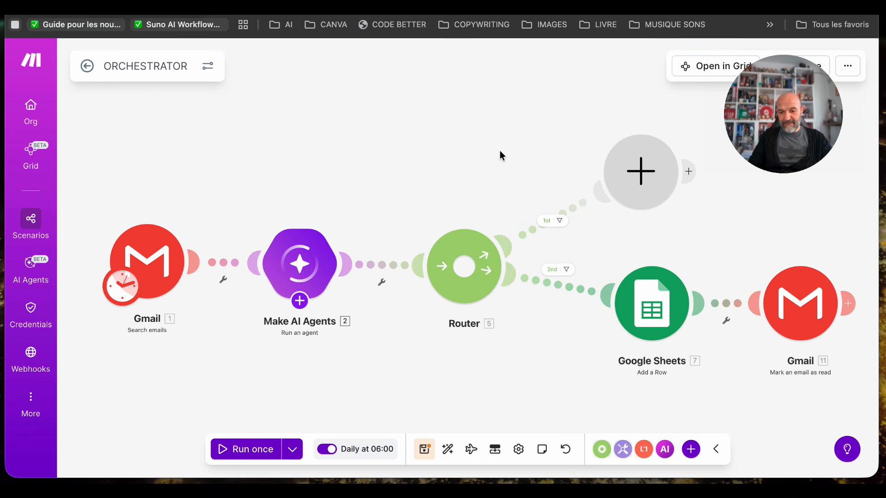
# - Review the Google Sheets Add a Row module's spreadsheet, sheet and column mappings from Date to Urgence, and close its settings
pyautogui.click(651, 311)
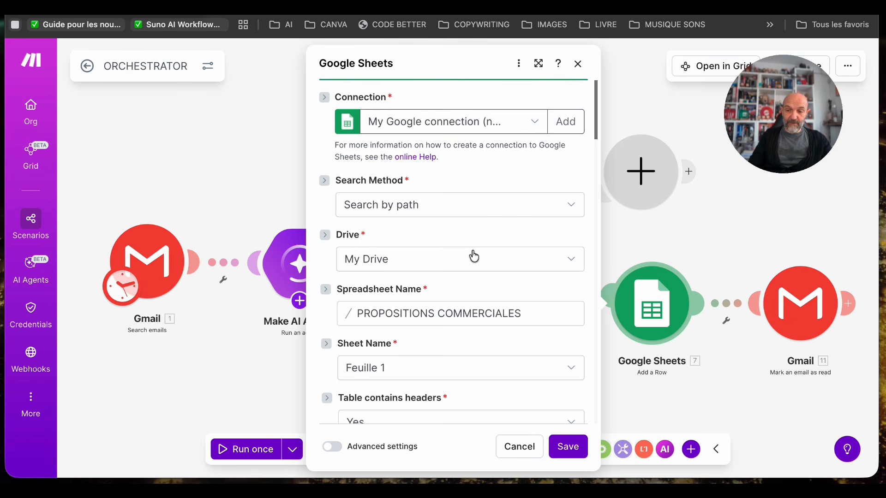
pyautogui.scroll(-3, 474, 256)
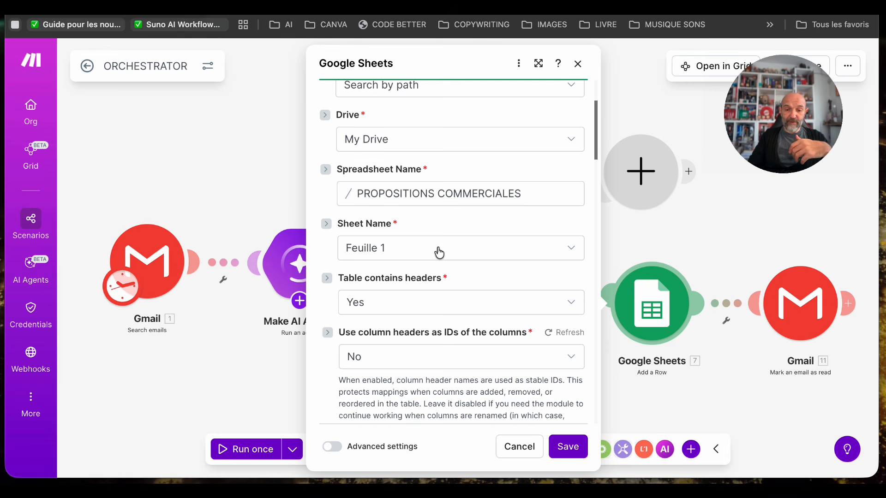
pyautogui.scroll(-5, 490, 300)
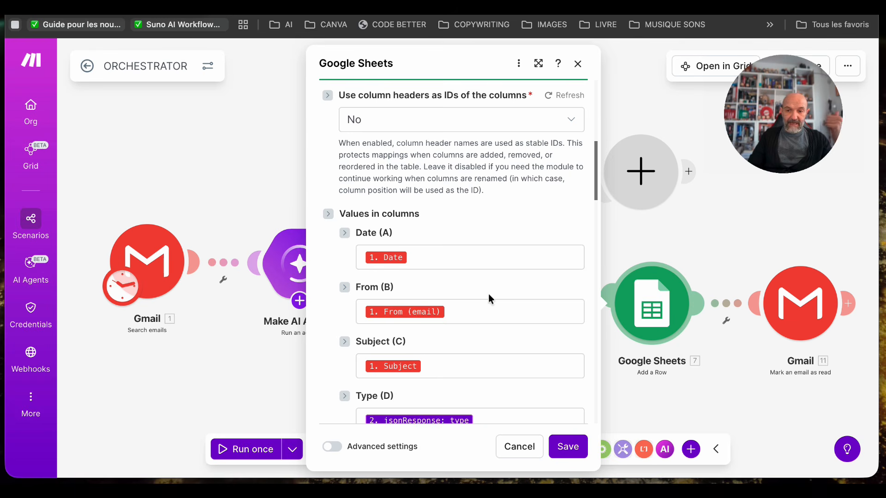
pyautogui.scroll(-2, 488, 294)
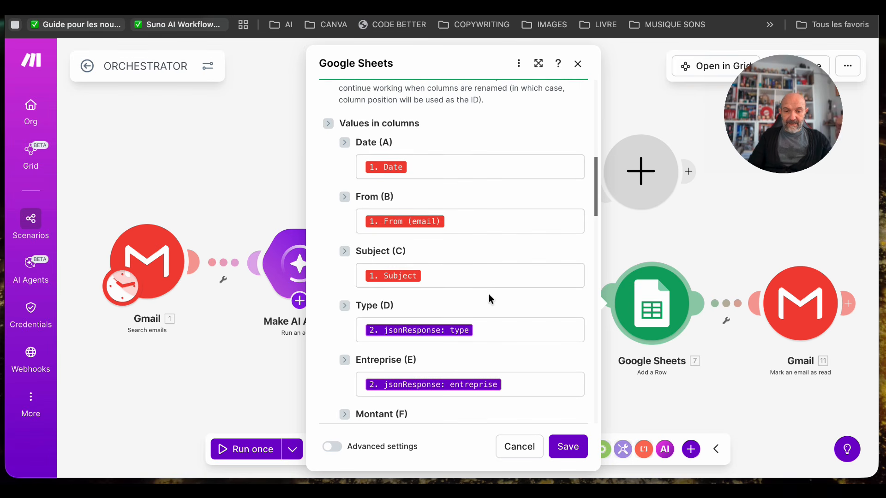
pyautogui.scroll(-1, 488, 294)
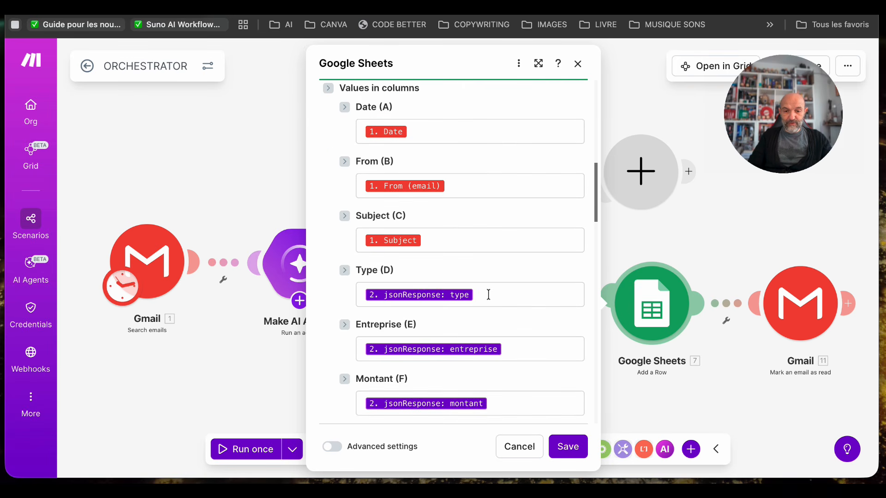
pyautogui.scroll(-5, 527, 309)
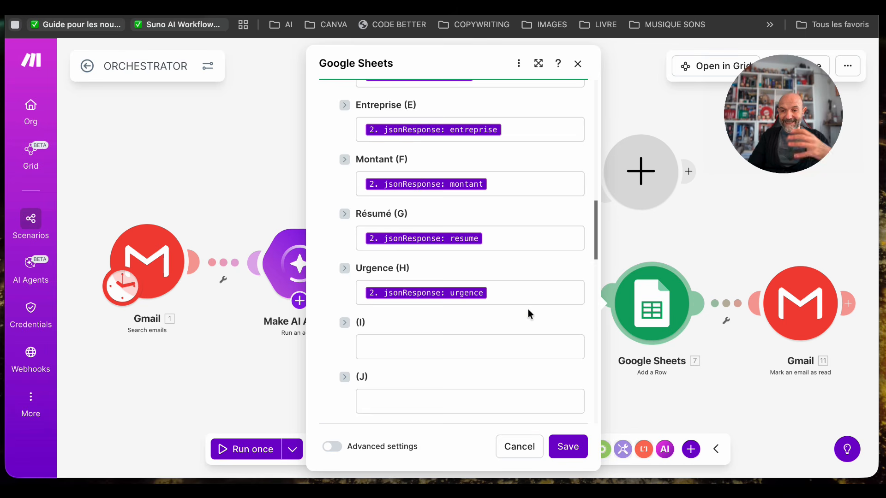
pyautogui.scroll(-1, 527, 309)
pyautogui.click(630, 386)
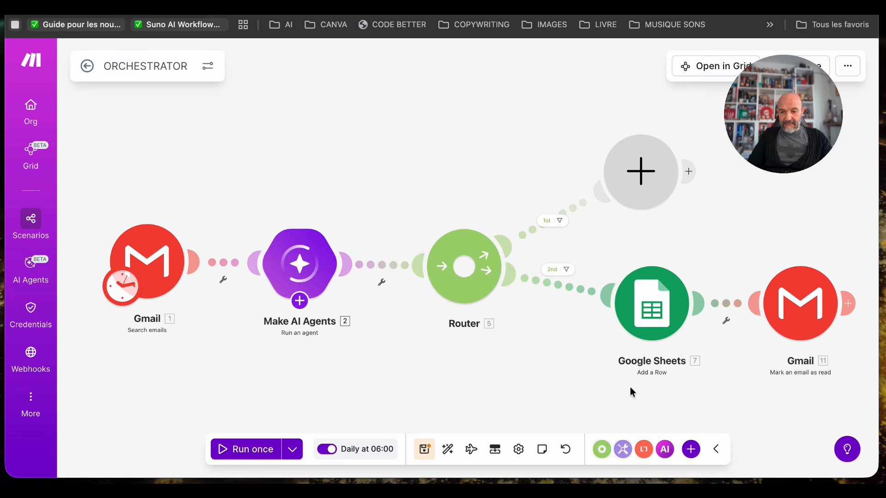
# - Check the Message ID mapping in the Gmail Mark an email as read module without changing it, and save the ORCHESTRATOR scenario
pyautogui.click(800, 305)
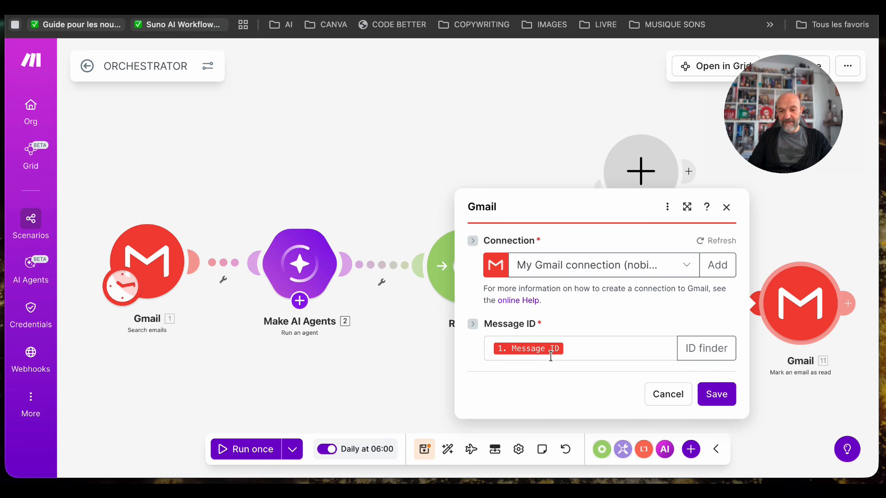
pyautogui.click(660, 396)
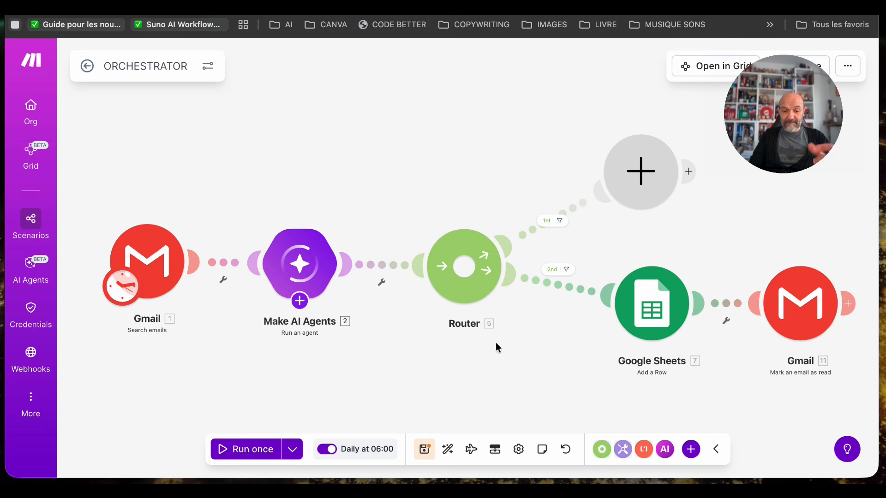
pyautogui.click(423, 456)
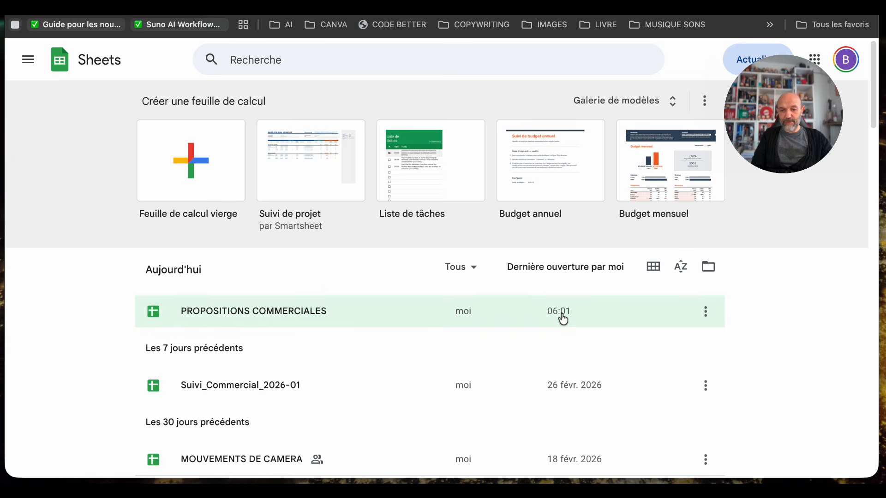
# - Open the PROPOSITIONS COMMERCIALES spreadsheet in Google Sheets and look through the logged emails, ending at the header row
pyautogui.click(271, 311)
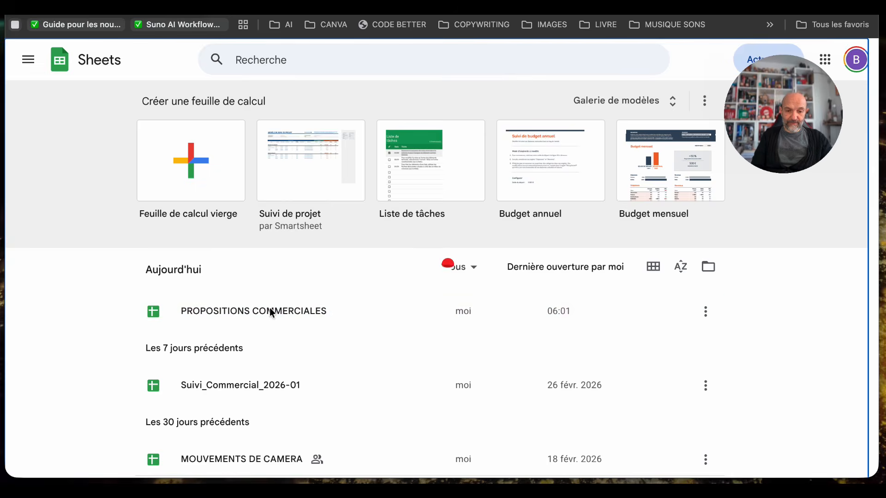
pyautogui.scroll(-3, 384, 388)
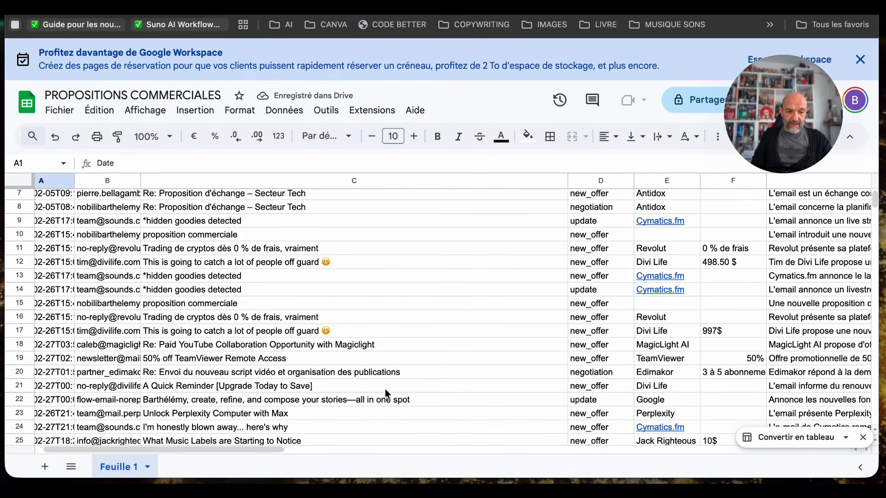
pyautogui.scroll(-5, 385, 388)
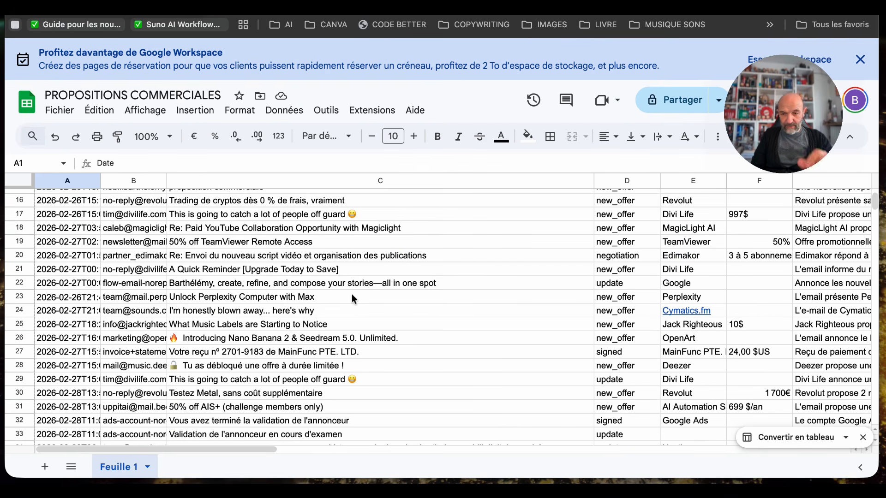
pyautogui.scroll(5, 352, 297)
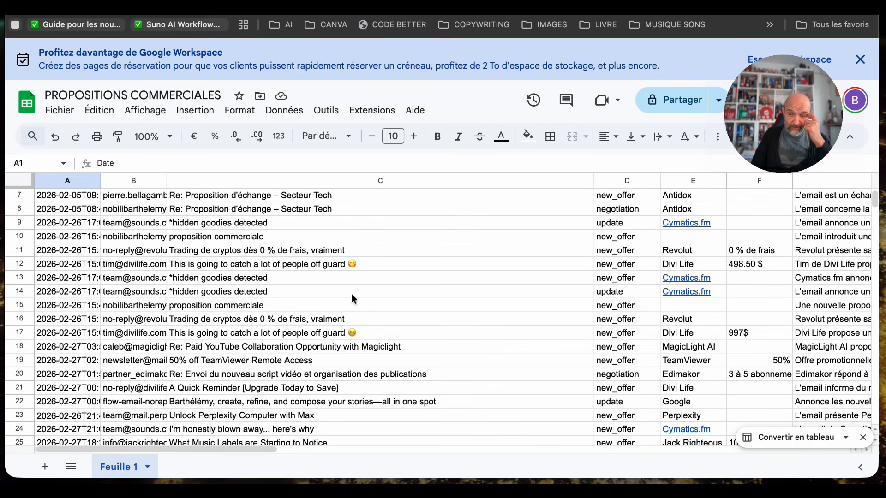
pyautogui.scroll(2, 353, 298)
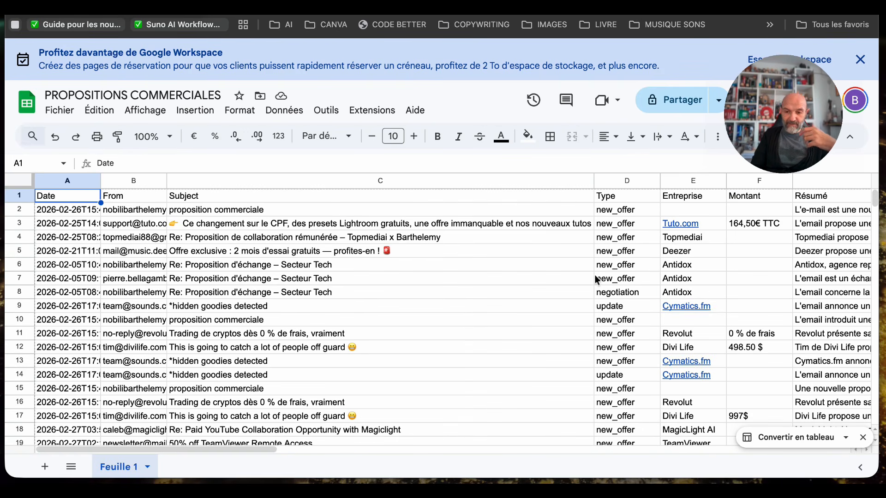
# - Inspect the spreadsheet's Entreprise and Montant entries, and return to the ORCHESTRATOR scenario in Make
pyautogui.click(689, 255)
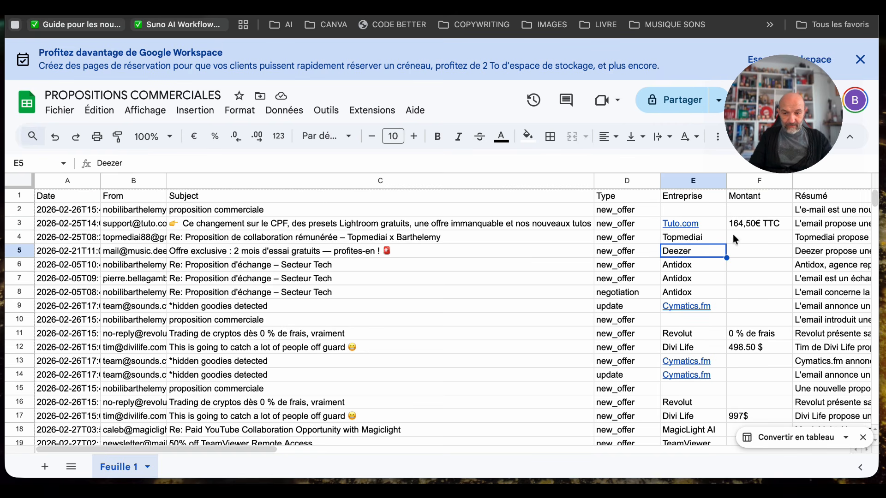
pyautogui.click(751, 220)
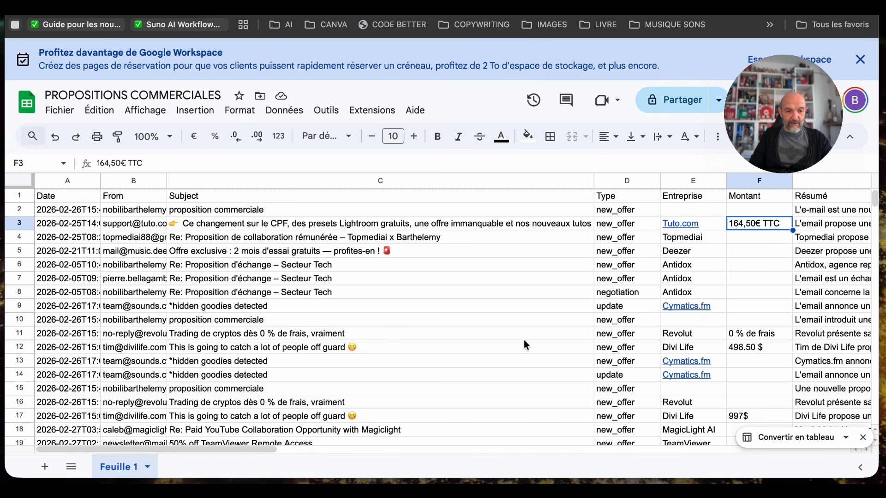
pyautogui.scroll(-4, 524, 344)
pyautogui.scroll(4, 523, 343)
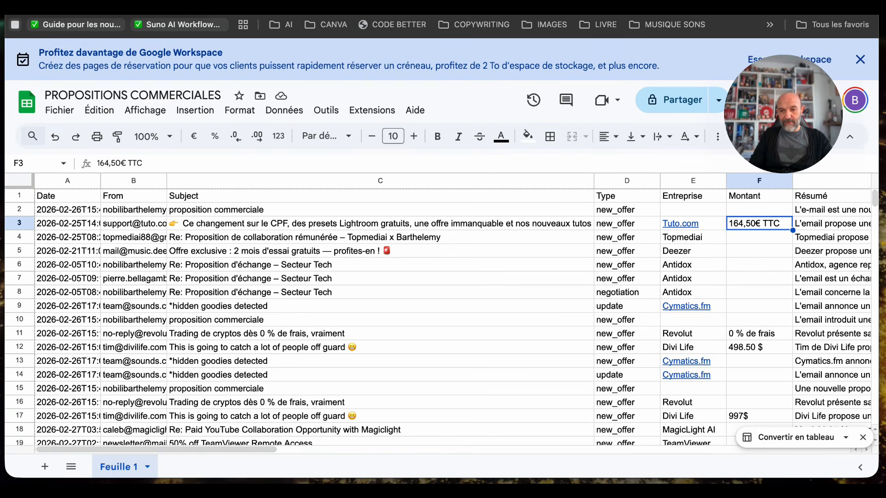
pyautogui.click(595, 7)
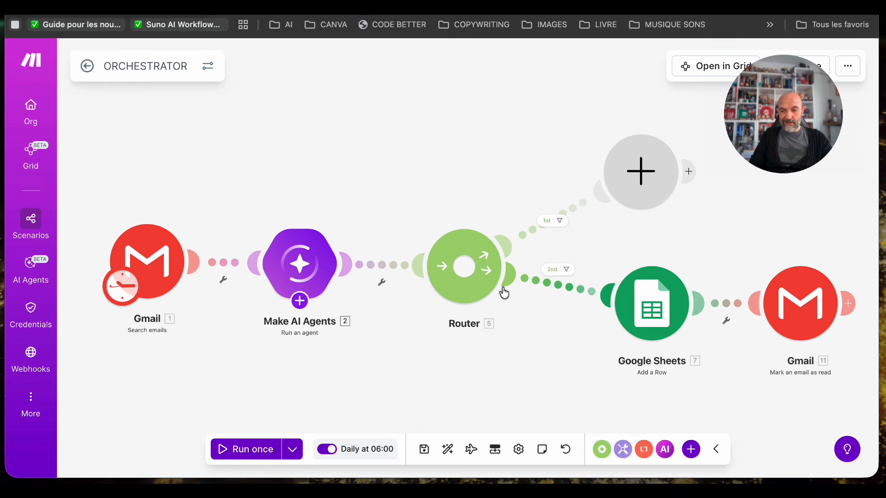